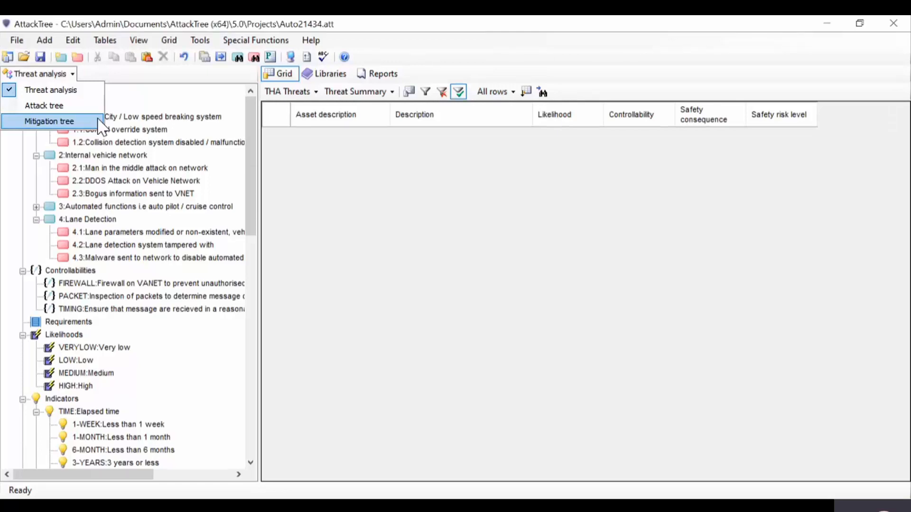
pyautogui.click(313, 199)
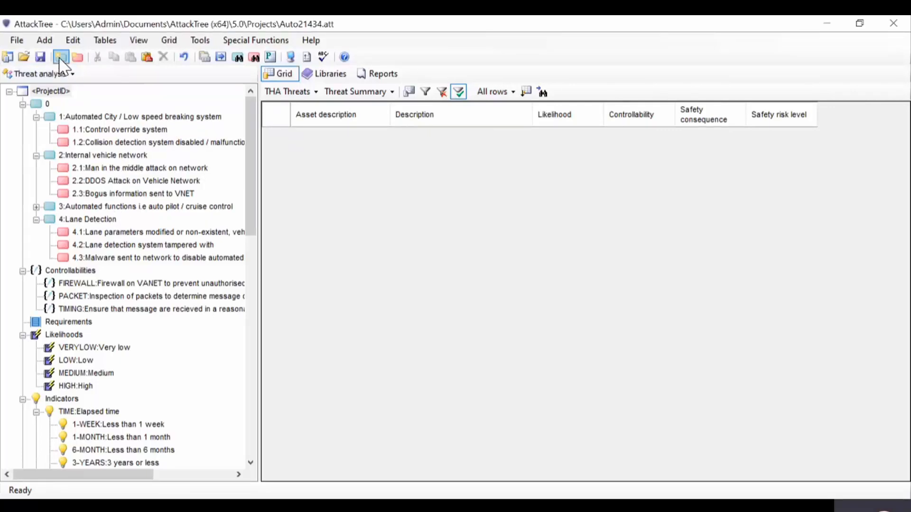
pyautogui.click(44, 40)
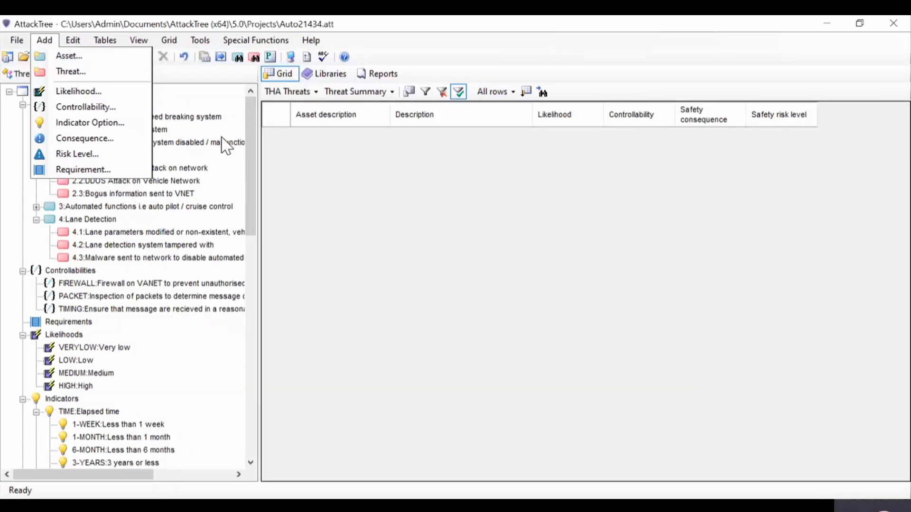
pyautogui.click(304, 194)
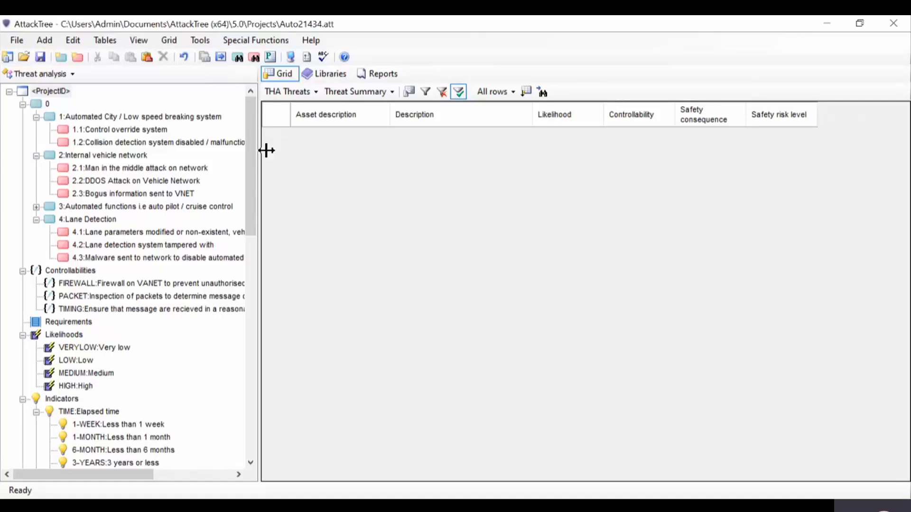
# Step: Examine the ID and description in the properties of asset 1, Automated City / Low speed breaking system, and close them without changes
pyautogui.doubleClick(209, 117)
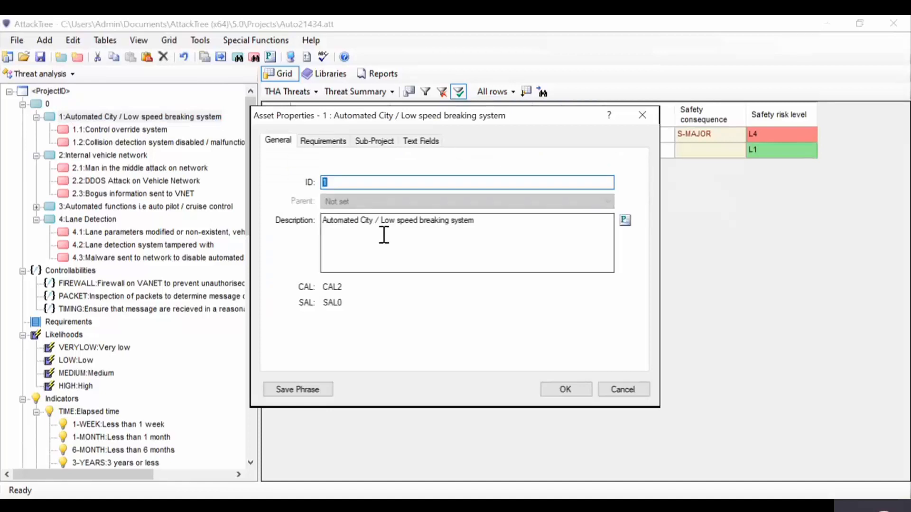
pyautogui.moveTo(494, 230); pyautogui.dragTo(326, 221)
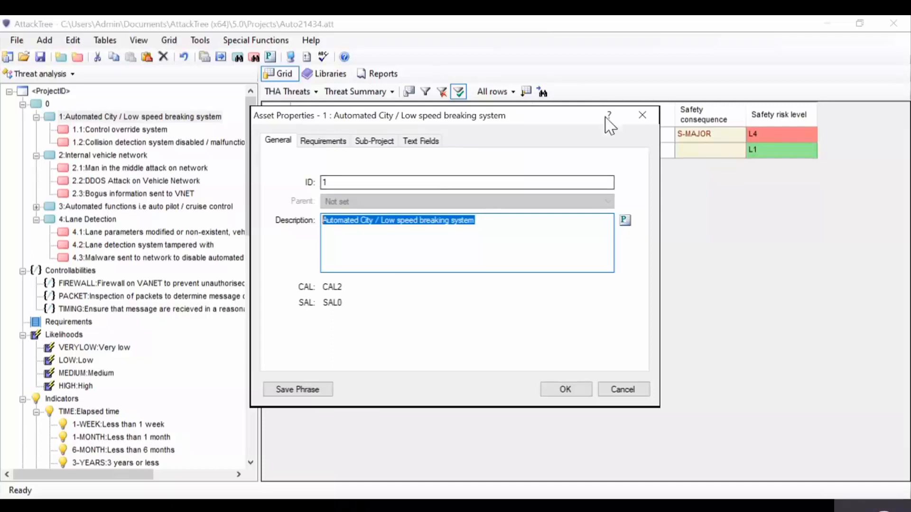
pyautogui.click(642, 115)
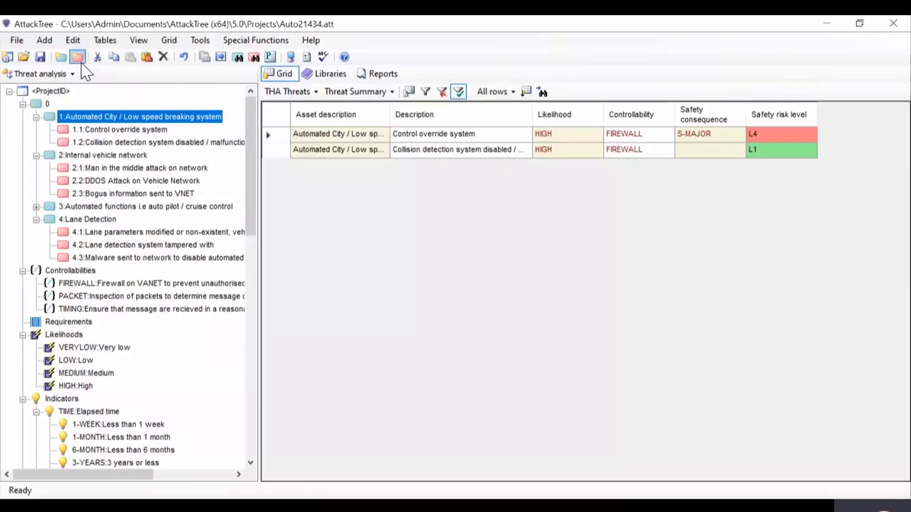
pyautogui.click(44, 40)
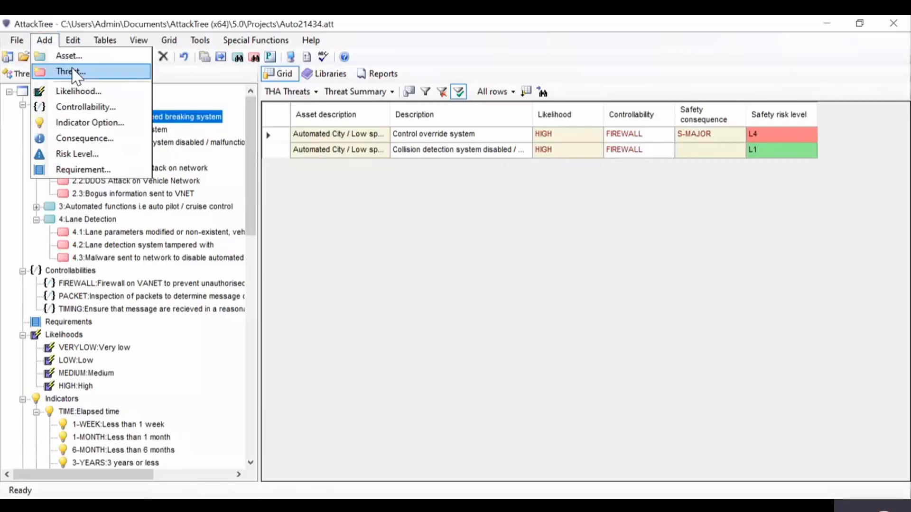
pyautogui.click(304, 211)
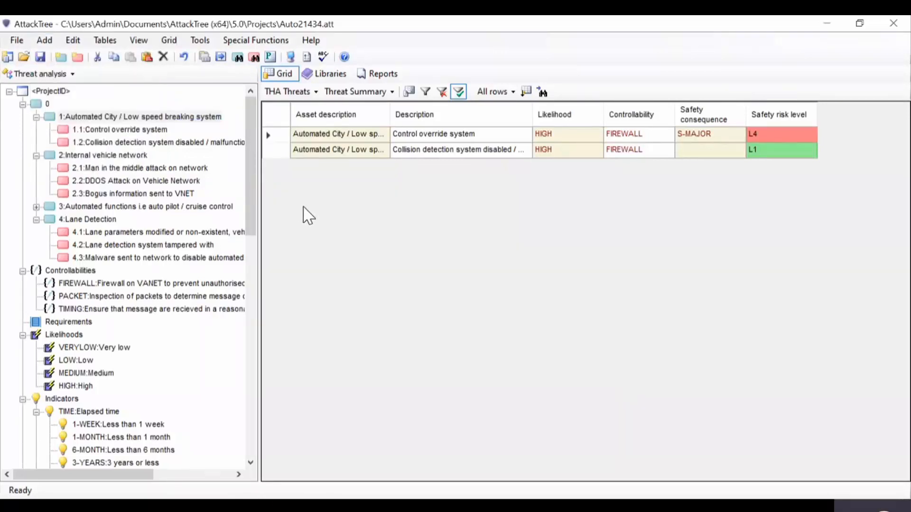
# Step: Examine the general properties of threat 1.1, Control override system, including its description and likelihood settings, and close them without changes
pyautogui.doubleClick(141, 133)
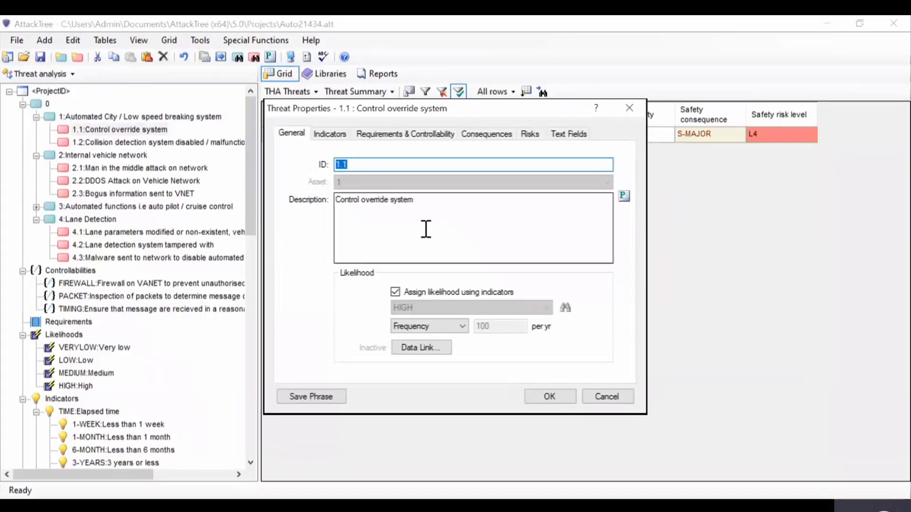
pyautogui.moveTo(442, 212); pyautogui.dragTo(335, 212)
pyautogui.click(378, 230)
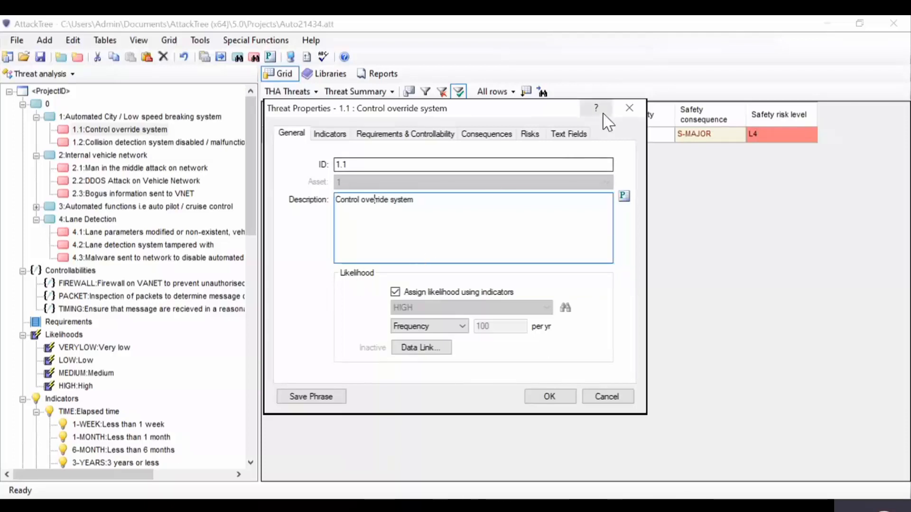
pyautogui.click(629, 108)
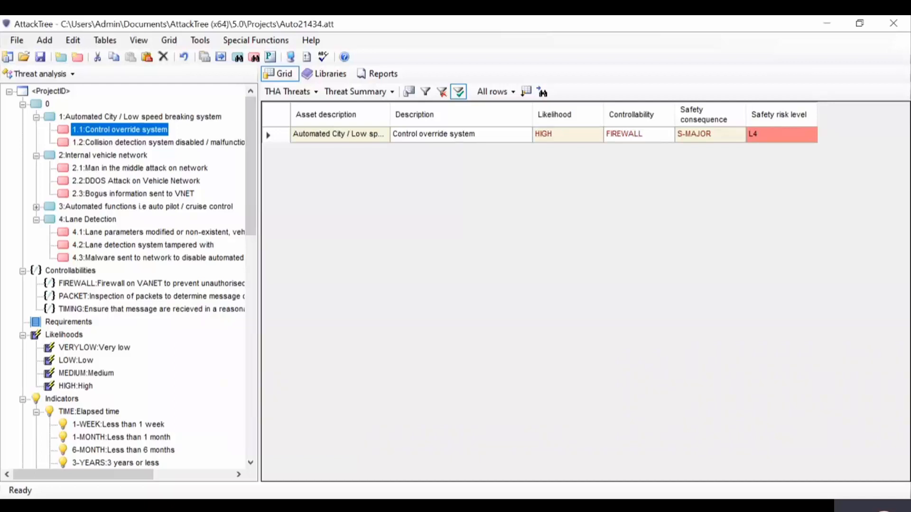
# Step: Check the probability, frequency and likelihood level in the properties of the HIGH and MEDIUM likelihoods
pyautogui.doubleClick(76, 386)
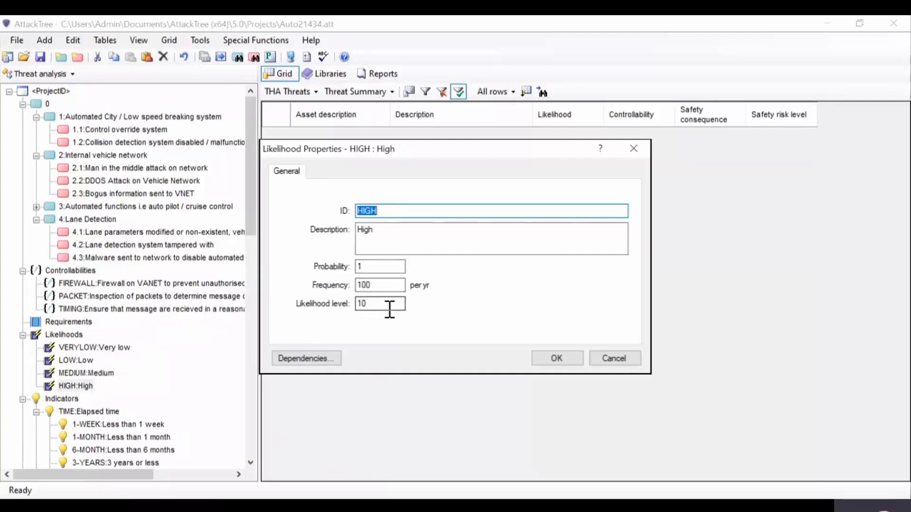
pyautogui.click(614, 359)
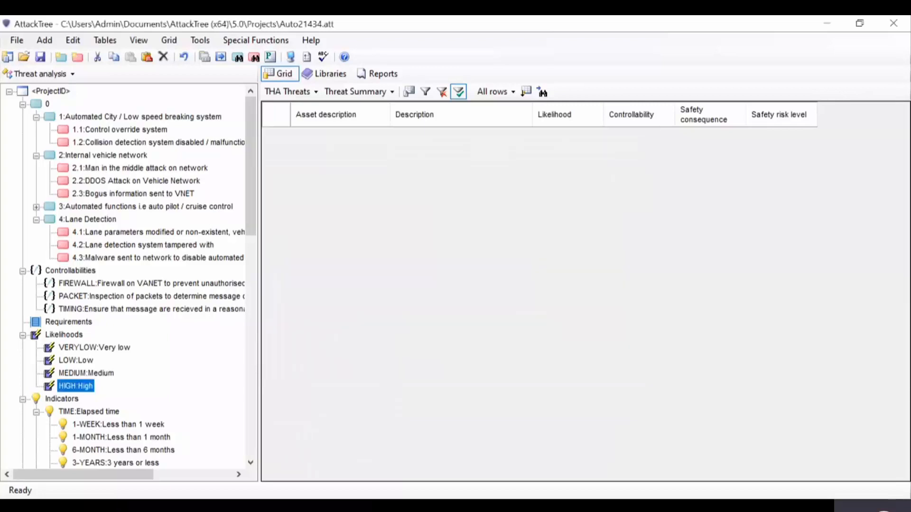
pyautogui.click(86, 374)
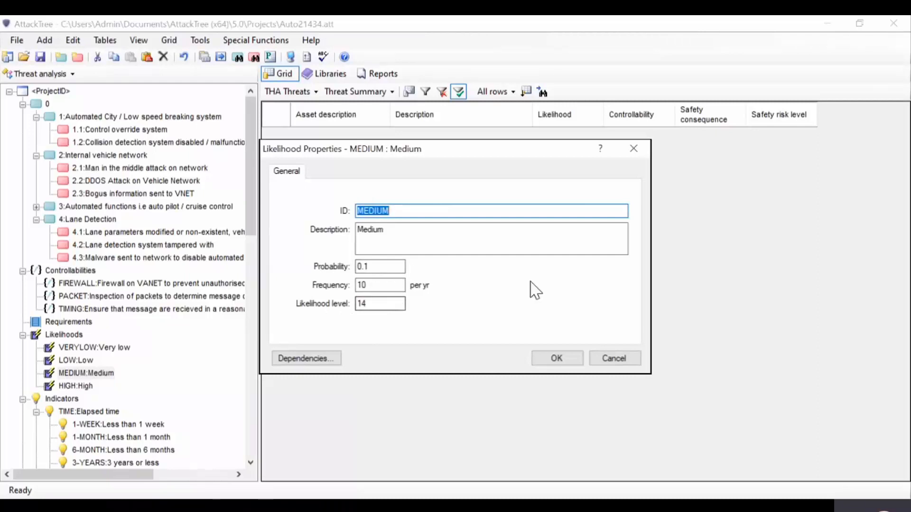
pyautogui.click(614, 358)
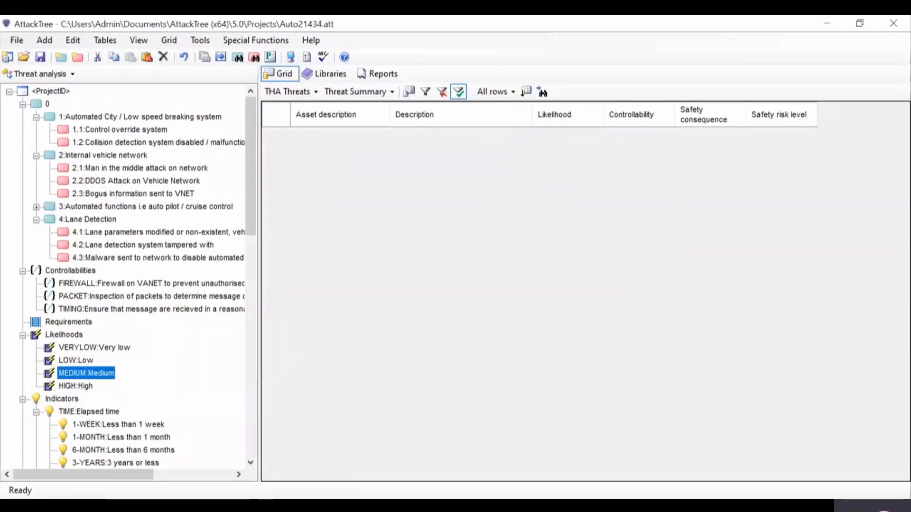
# Step: Turn off indicator-based likelihood assignment for threat 1.1, view the manual likelihood choices, and discard the change
pyautogui.doubleClick(140, 132)
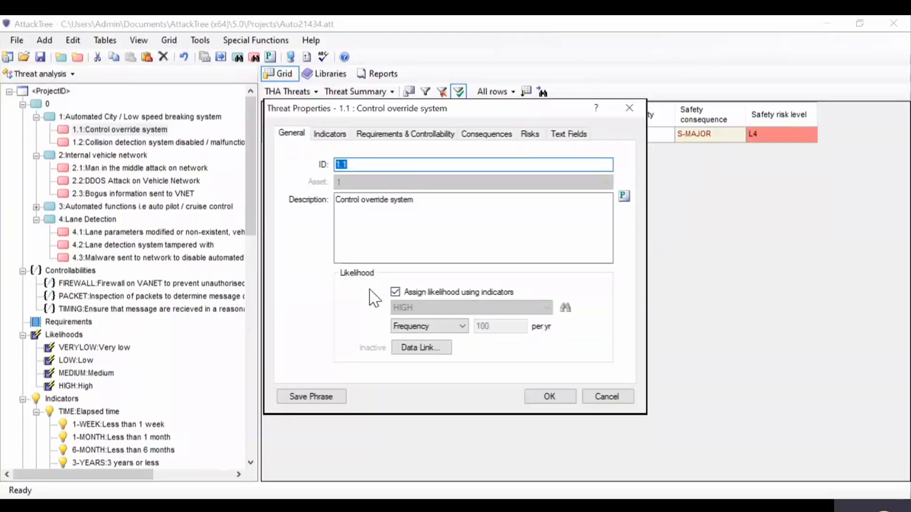
pyautogui.click(395, 292)
pyautogui.click(402, 308)
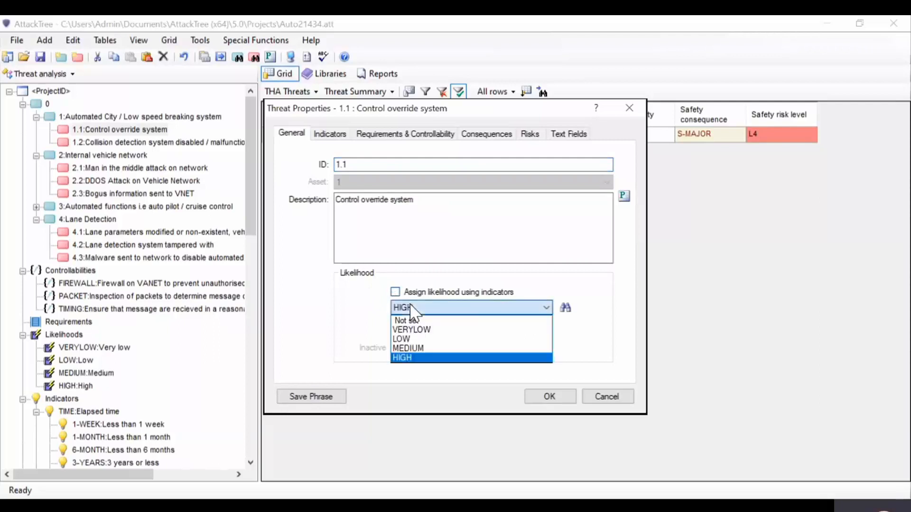
pyautogui.click(331, 327)
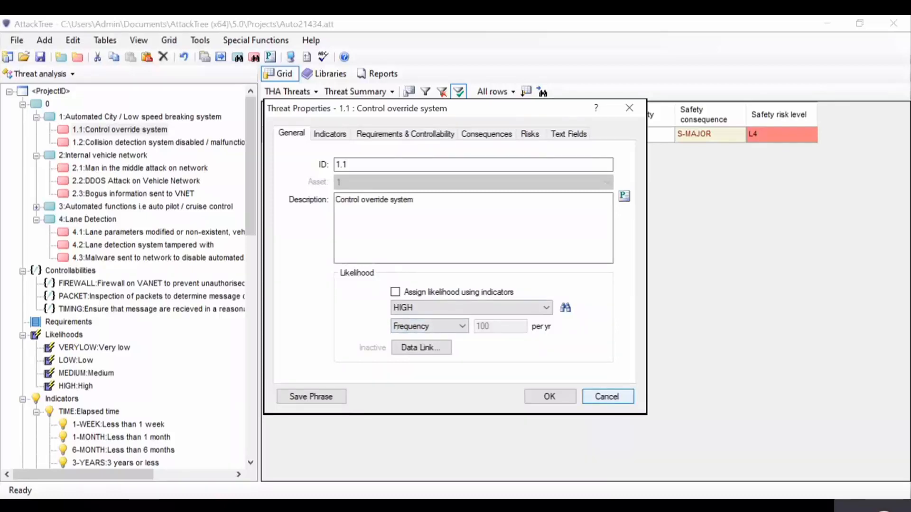
pyautogui.click(608, 396)
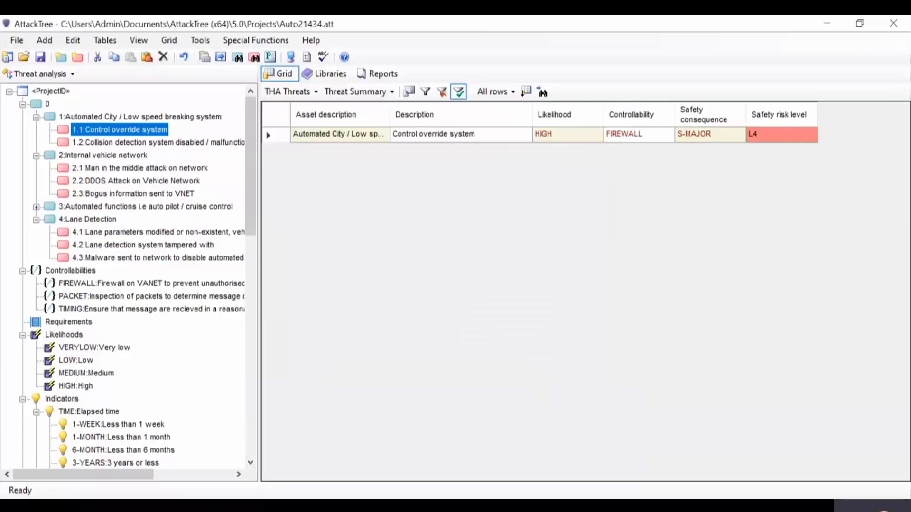
# Step: Check the TIME score and likelihood level of the 6-MONTH and 1-MONTH options under the Elapsed time indicator
pyautogui.scroll(-2, 128, 275)
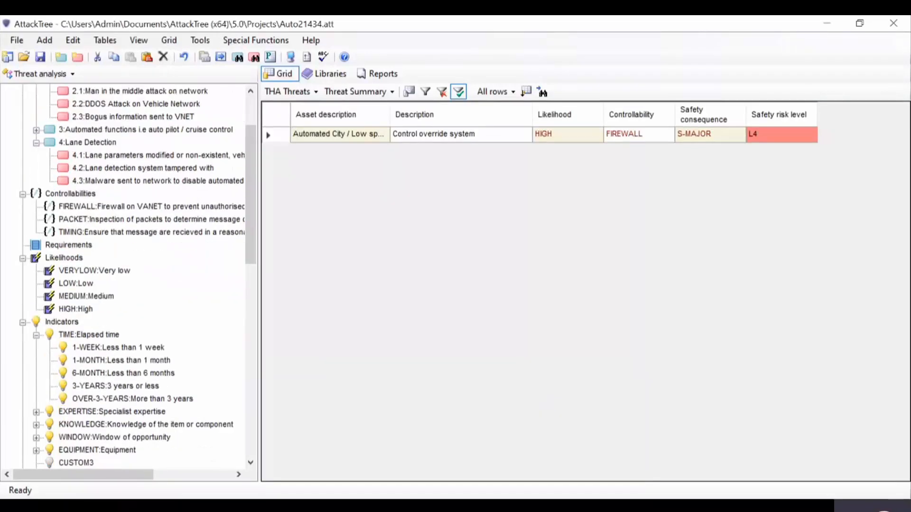
pyautogui.scroll(-2, 128, 276)
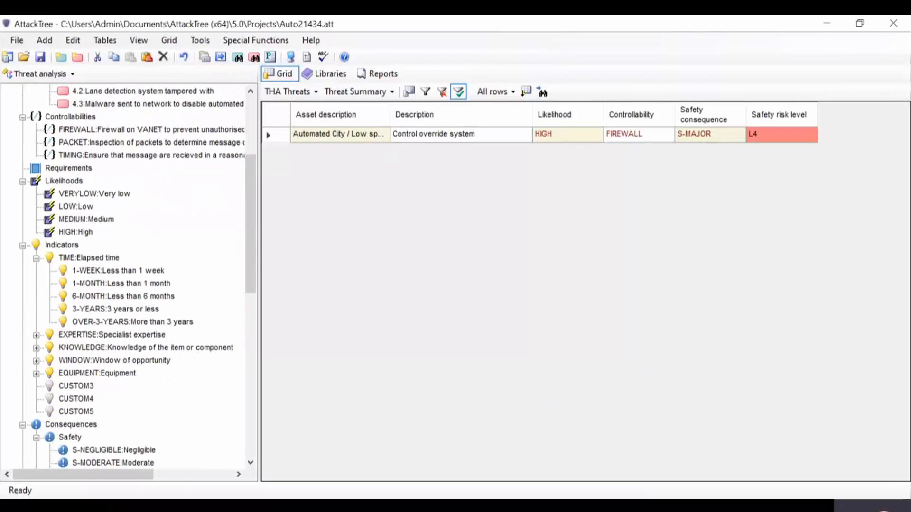
pyautogui.click(109, 297)
pyautogui.doubleClick(109, 297)
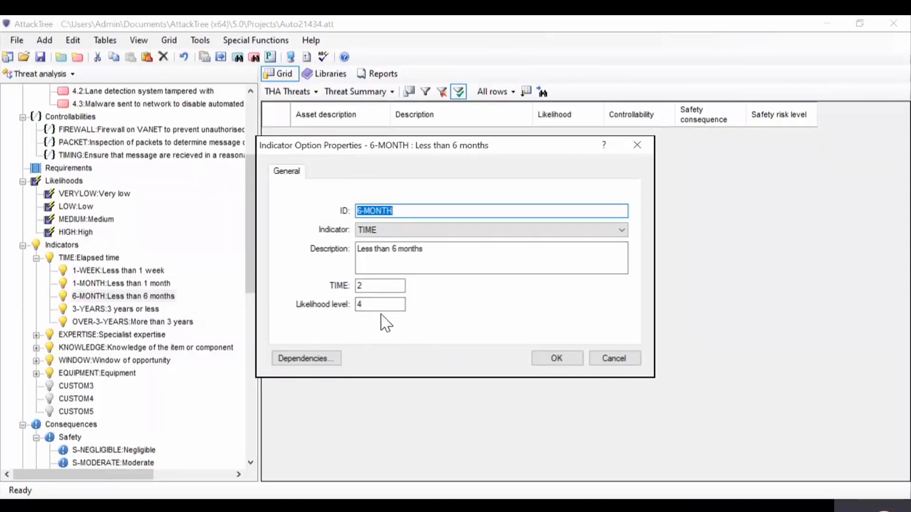
pyautogui.click(614, 359)
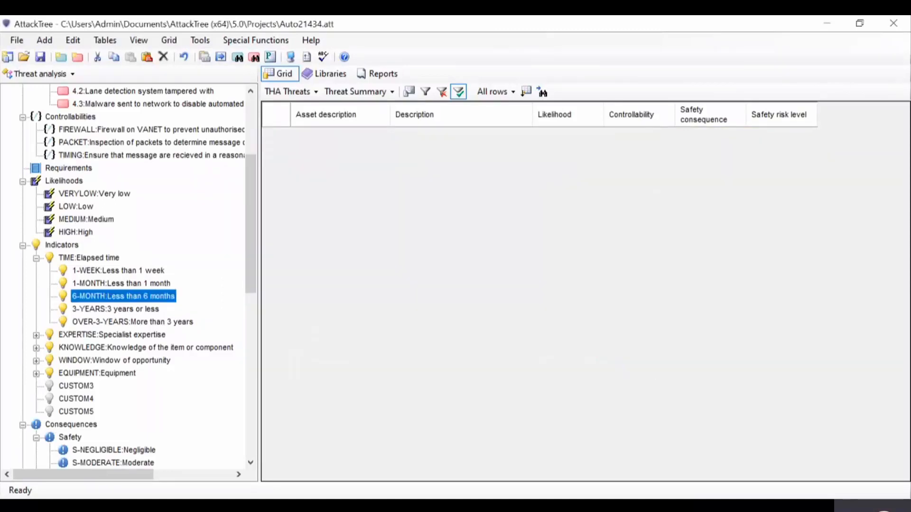
pyautogui.doubleClick(113, 284)
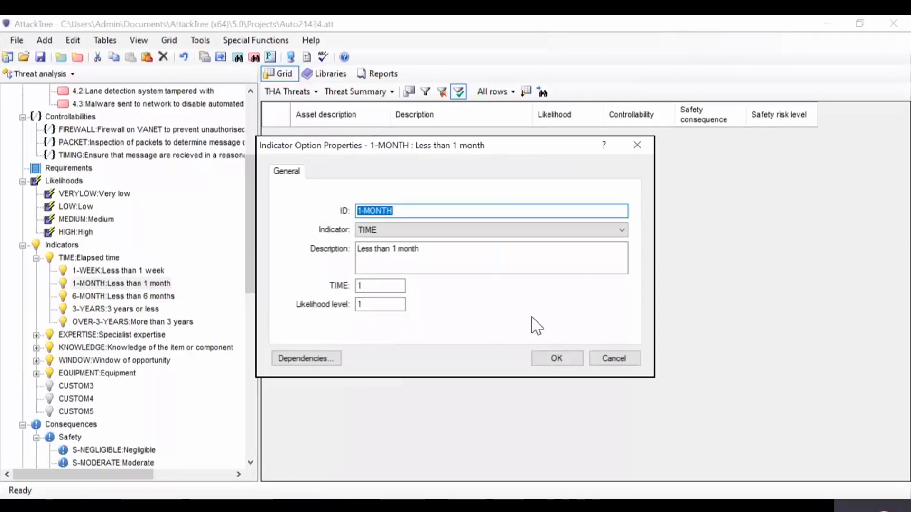
pyautogui.click(614, 359)
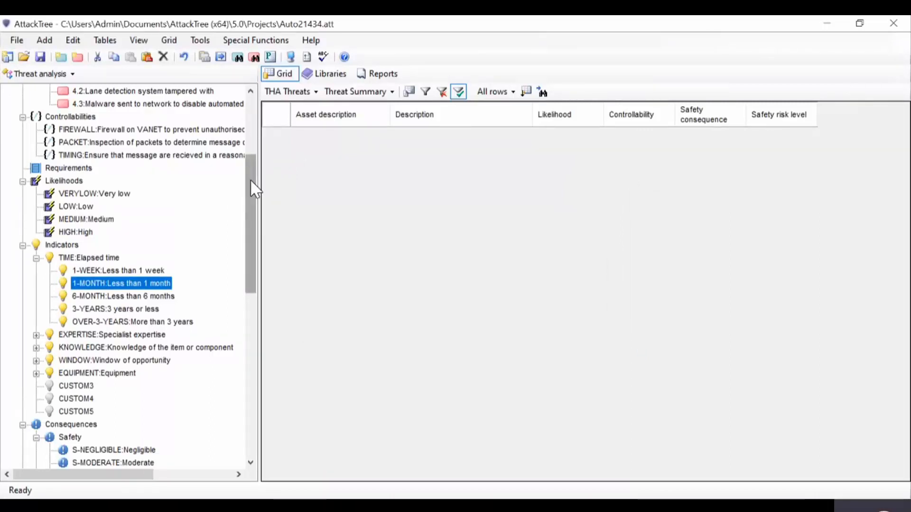
# Step: Review the indicator settings of threat 1.1 and its available TIME options, and return to its general likelihood settings
pyautogui.moveTo(250, 178); pyautogui.dragTo(257, 83)
pyautogui.doubleClick(147, 132)
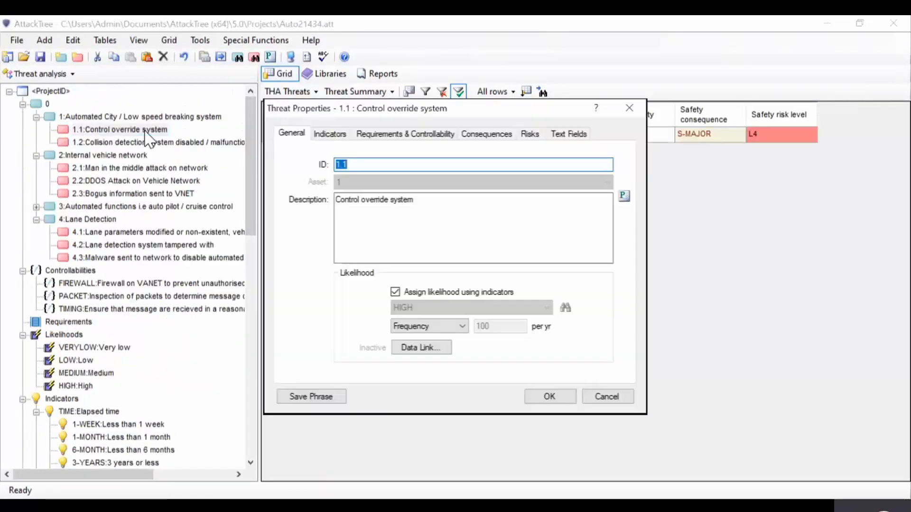
pyautogui.click(329, 137)
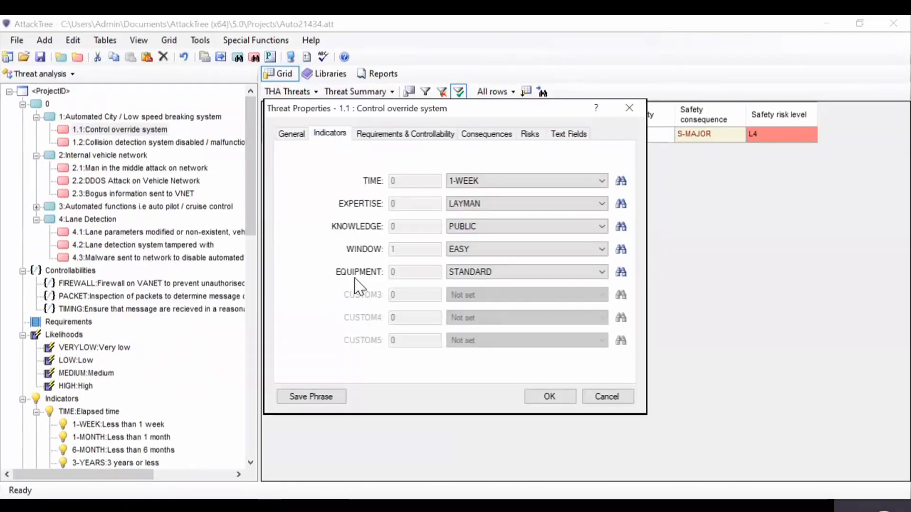
pyautogui.click(506, 181)
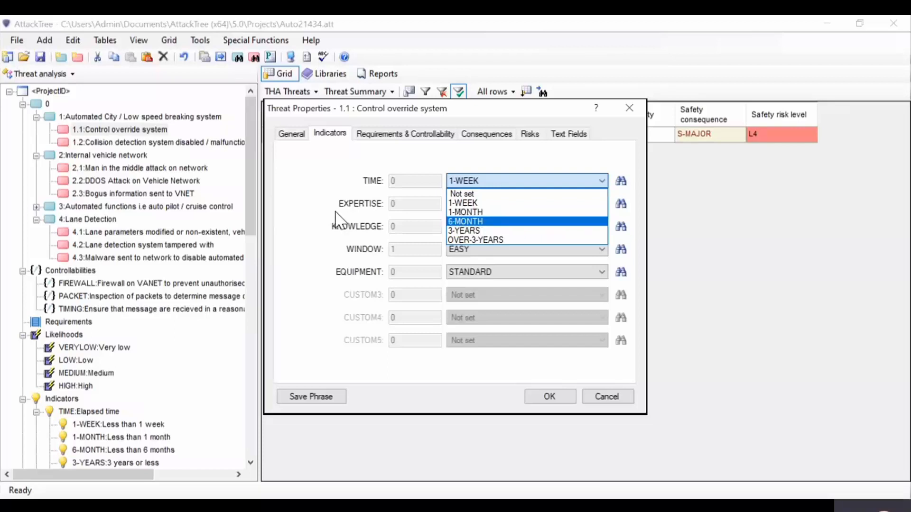
pyautogui.click(298, 215)
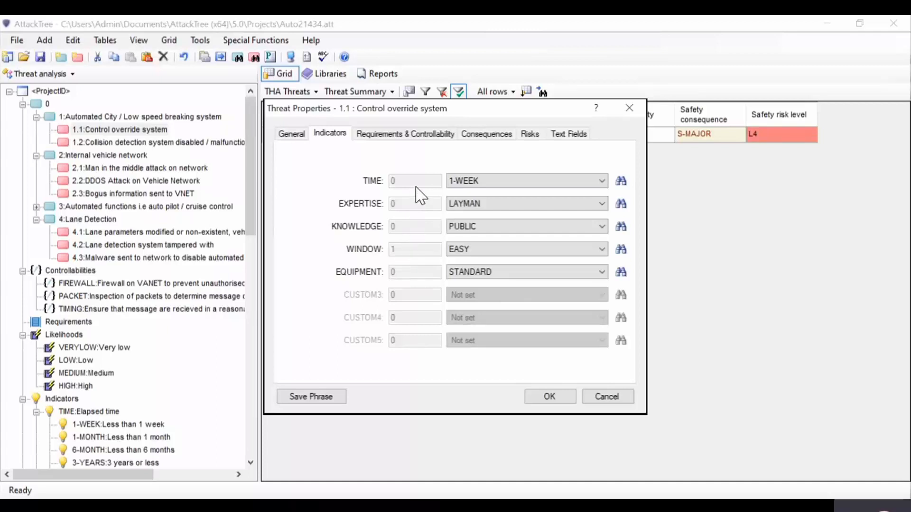
pyautogui.click(292, 137)
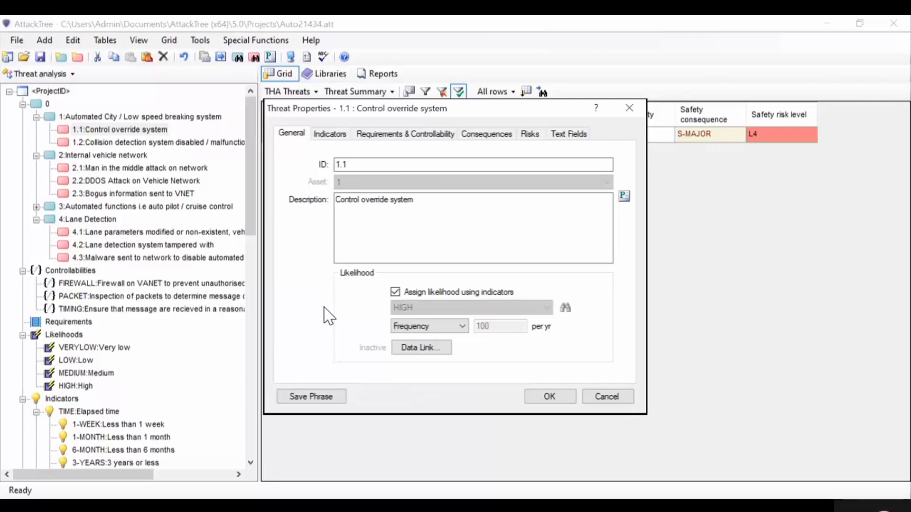
# Step: Review the controllability options and consequence categories of threat 1.1, and close its properties without changes
pyautogui.click(411, 137)
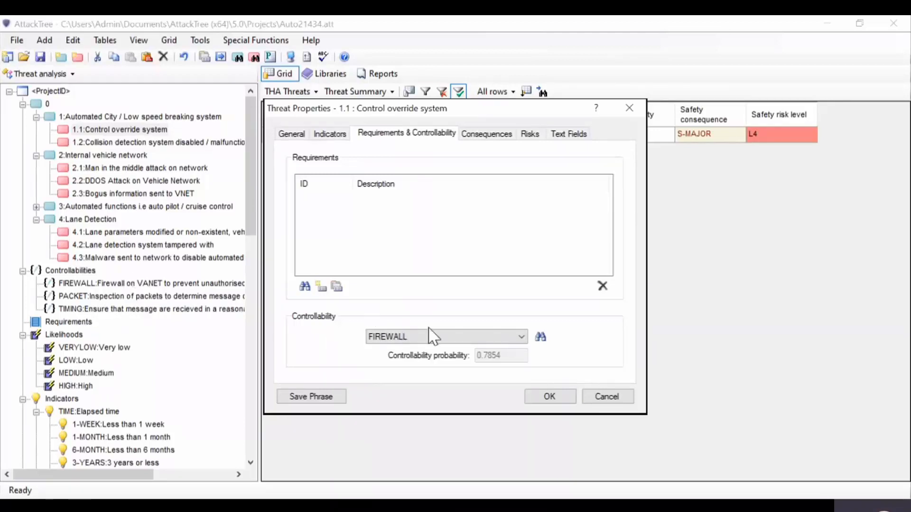
pyautogui.click(462, 337)
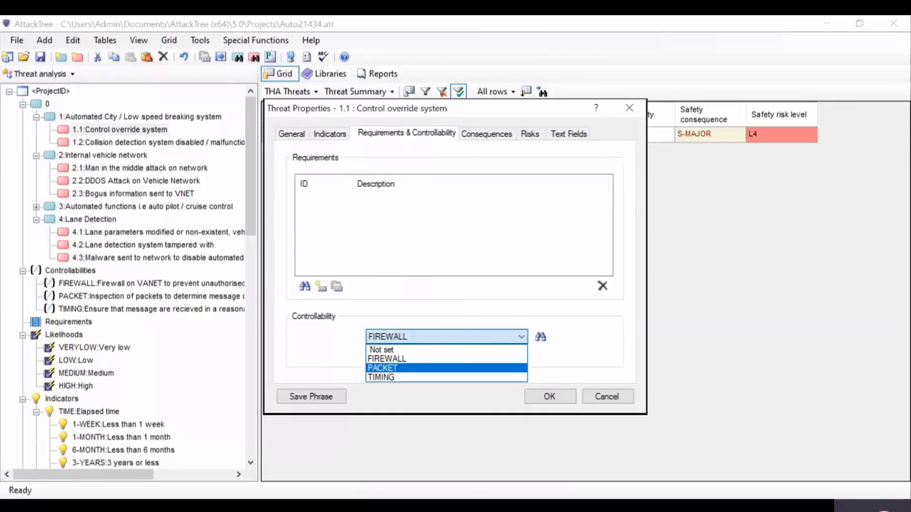
pyautogui.press('Escape')
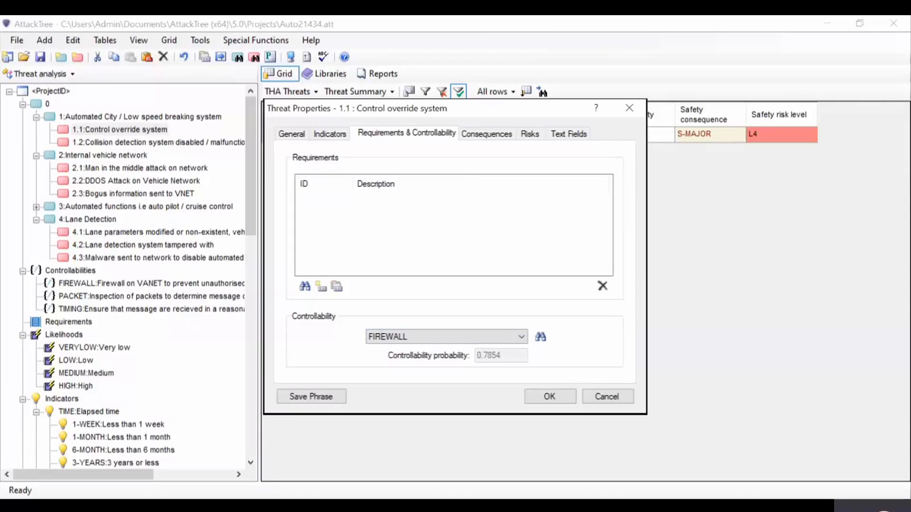
pyautogui.click(481, 135)
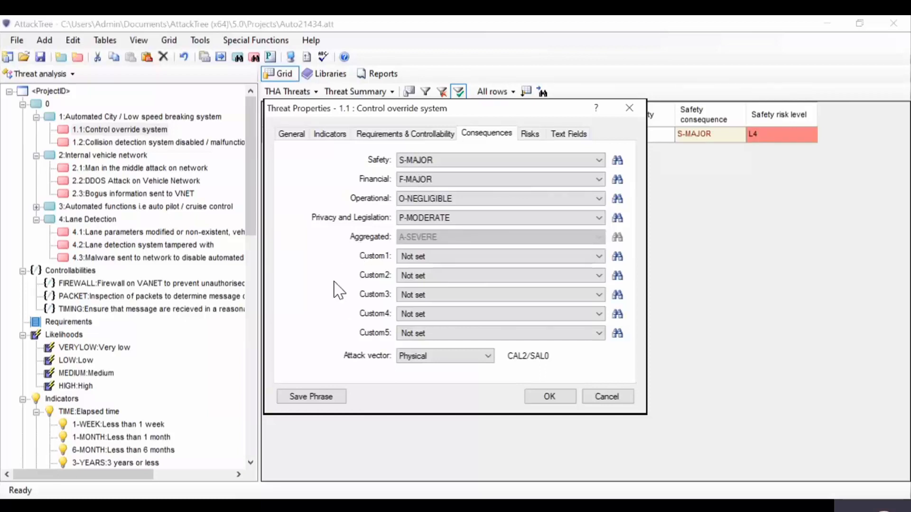
pyautogui.click(630, 108)
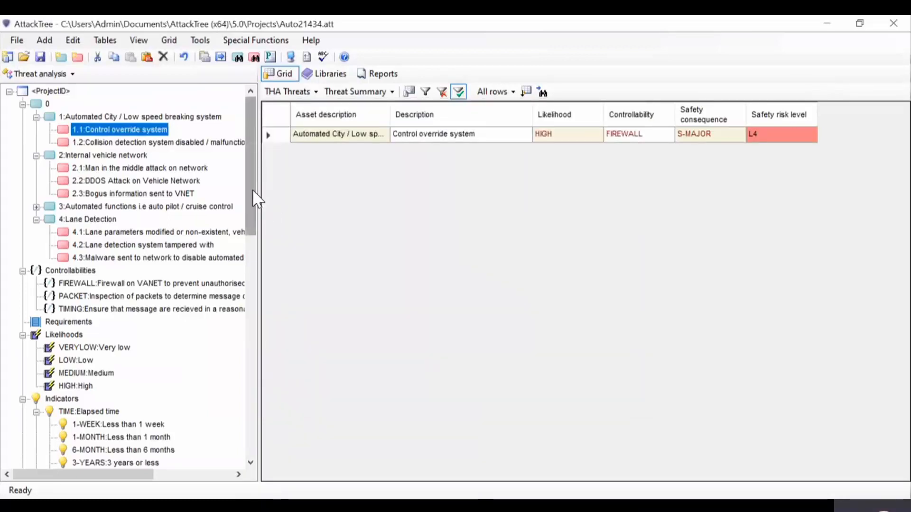
# Step: Review the general properties of the S-MODERATE safety consequence, including its severity, and close them without changes
pyautogui.moveTo(253, 195); pyautogui.dragTo(246, 357)
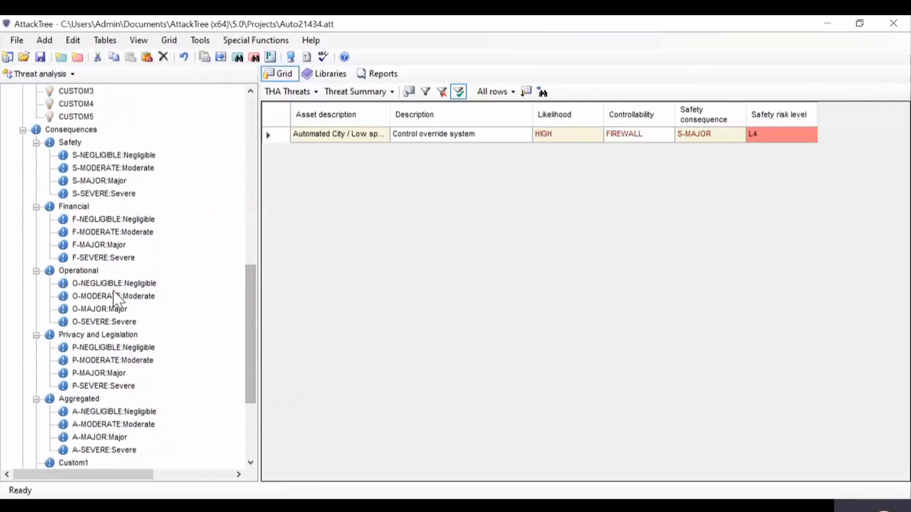
pyautogui.click(126, 170)
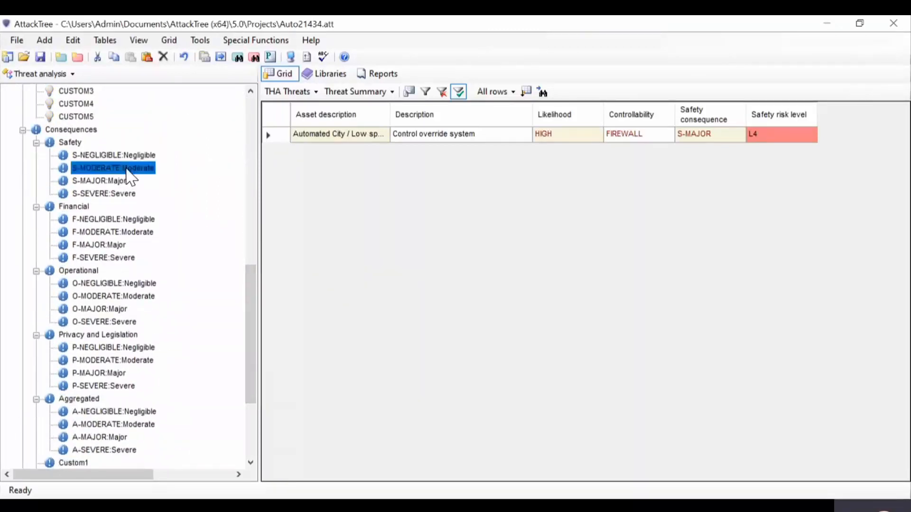
pyautogui.doubleClick(126, 169)
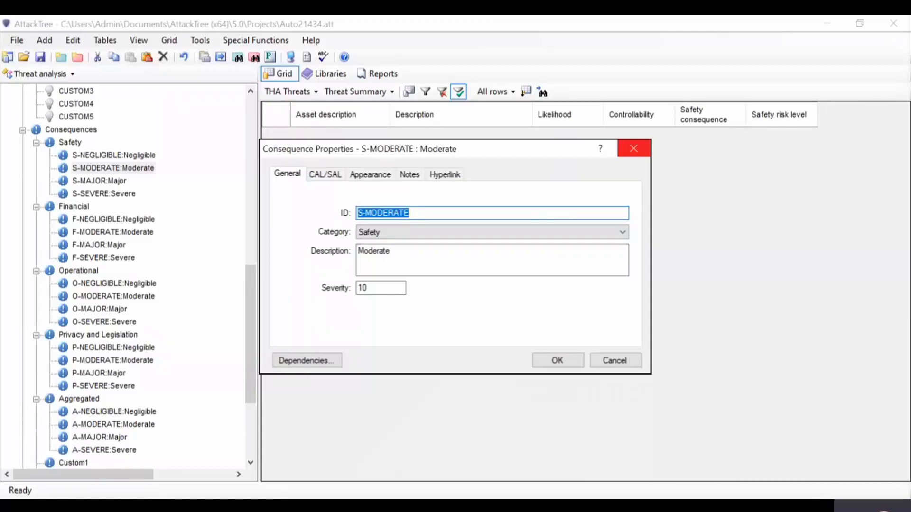
pyautogui.click(633, 149)
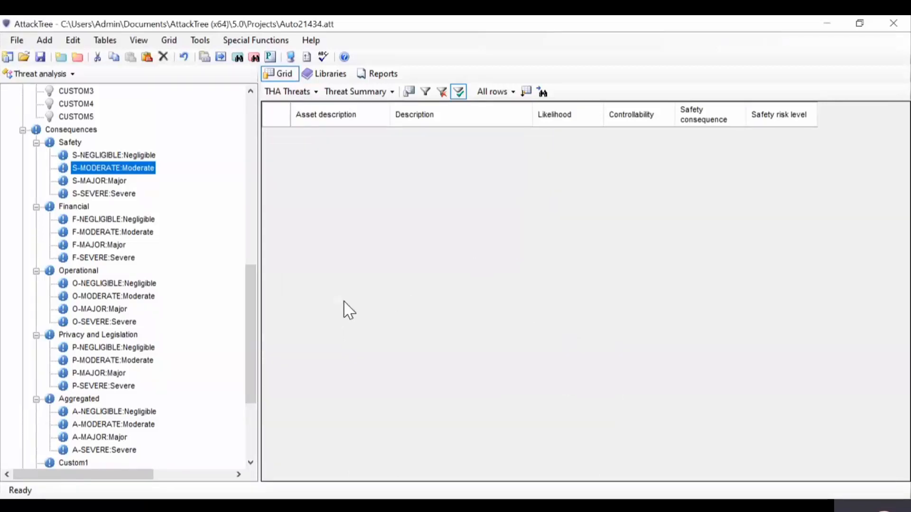
# Step: Review the L4 risk level's available colour codes and its risk boundaries per consequence category, and close its properties without changes
pyautogui.moveTo(257, 301); pyautogui.dragTo(257, 359)
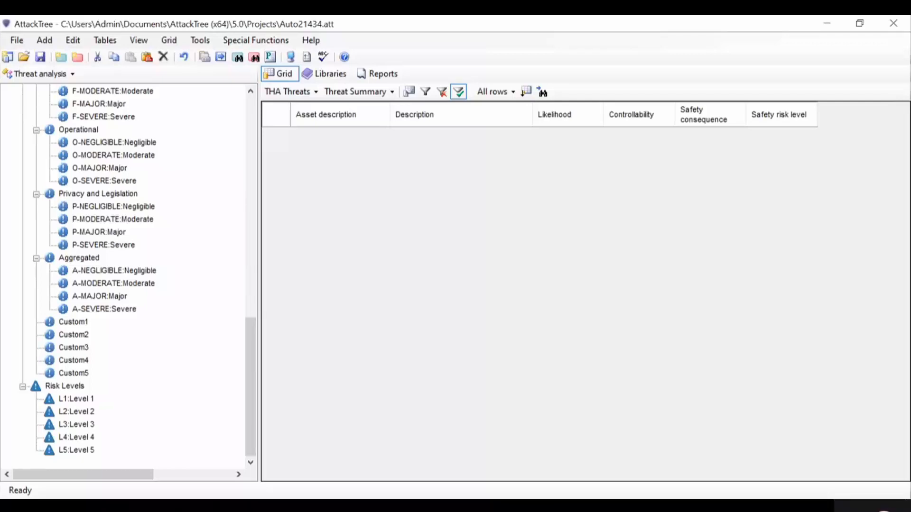
pyautogui.doubleClick(77, 438)
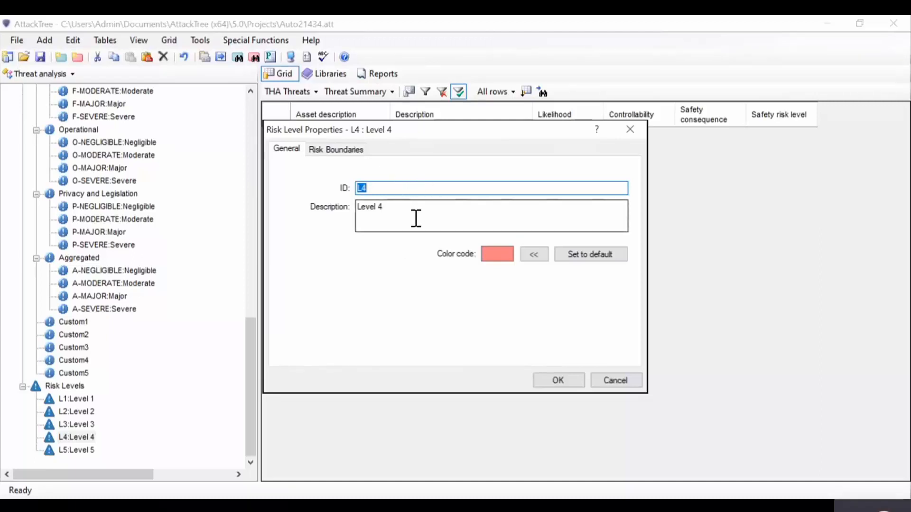
pyautogui.click(534, 255)
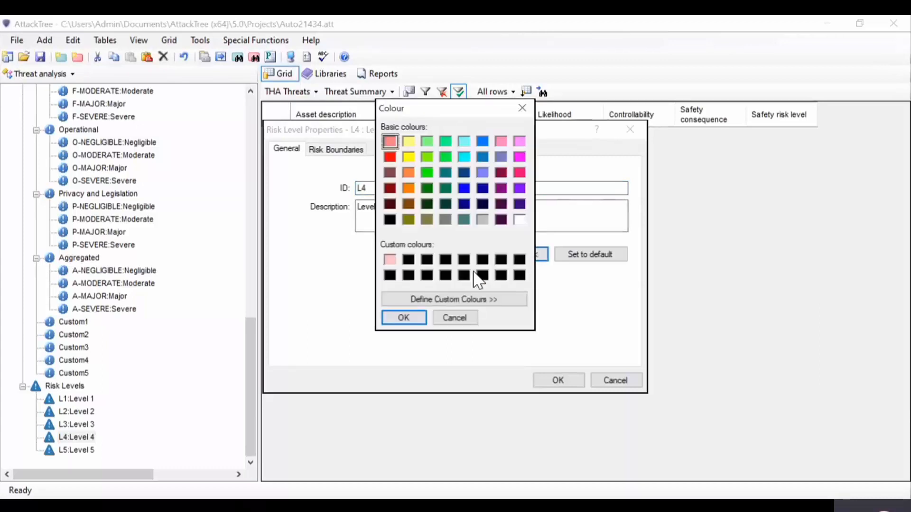
pyautogui.click(350, 265)
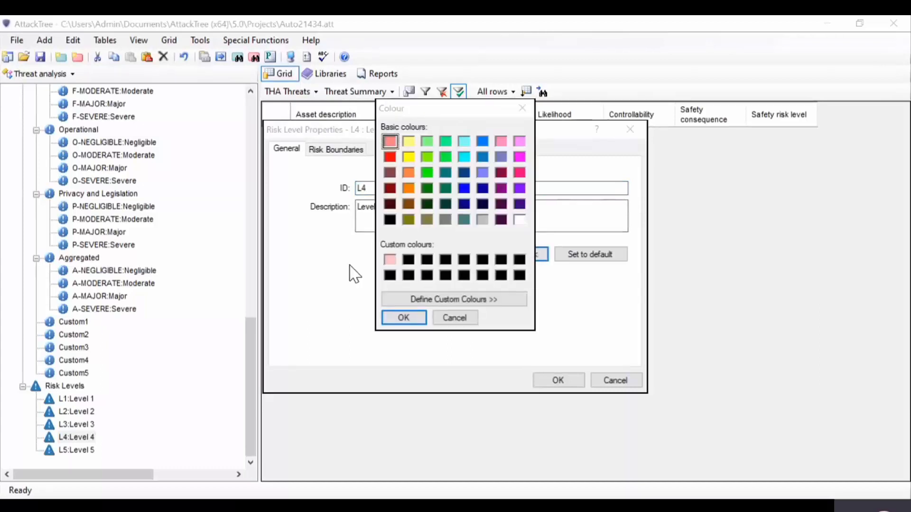
pyautogui.click(404, 318)
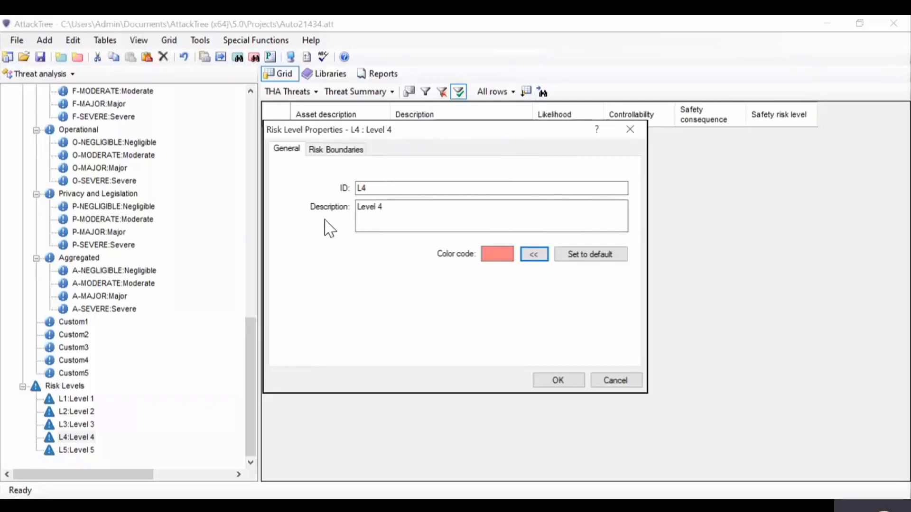
pyautogui.click(349, 149)
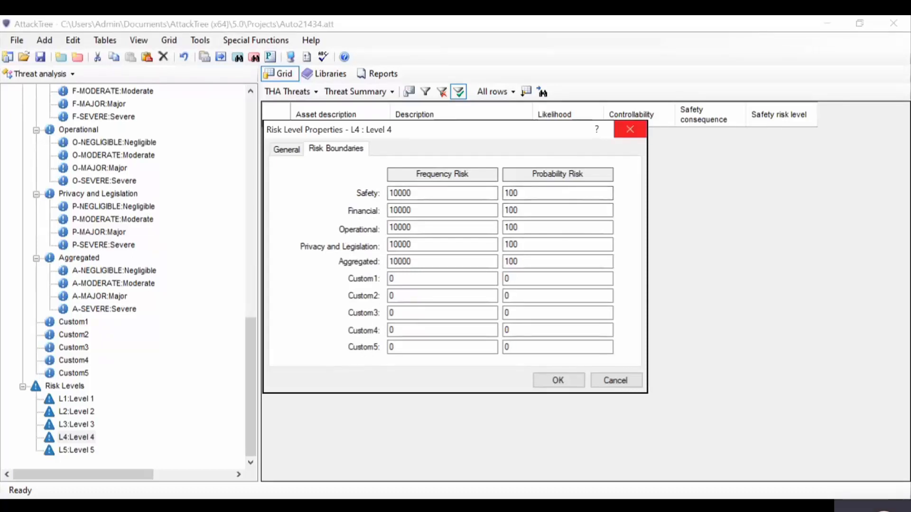
pyautogui.click(630, 129)
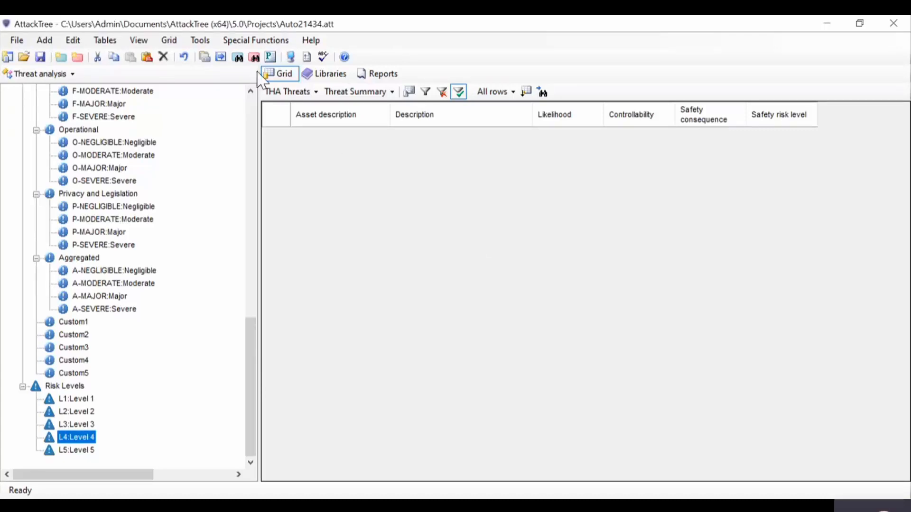
# Step: Examine the risk matrix of likelihood against Safety consequences and its selectable consequence categories, keeping Safety, and close it
pyautogui.click(266, 43)
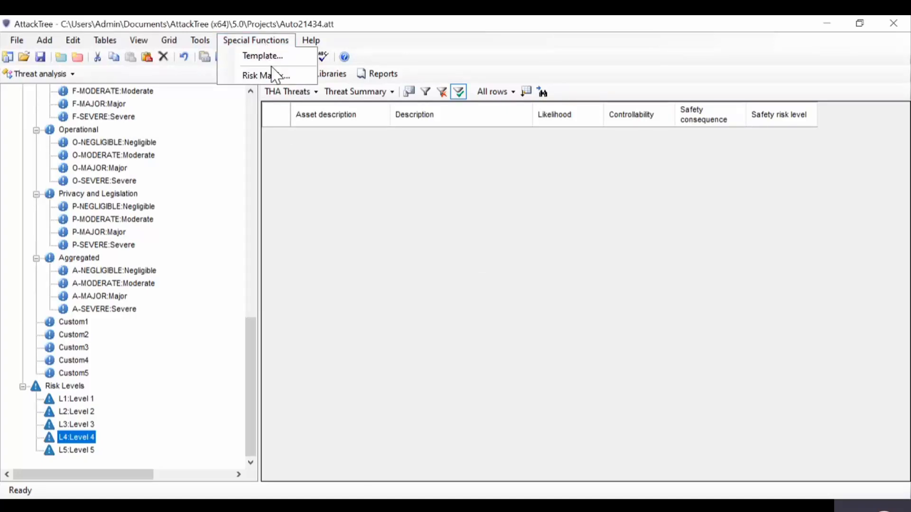
pyautogui.click(286, 77)
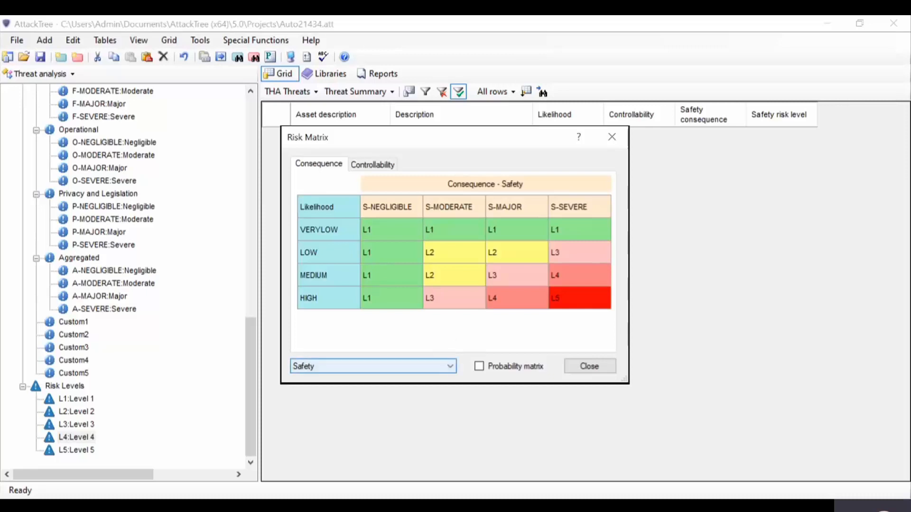
pyautogui.click(373, 367)
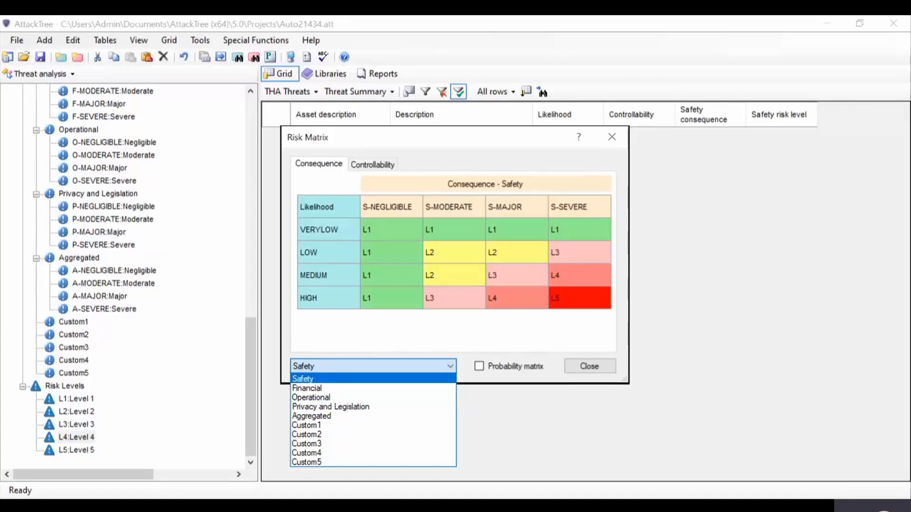
pyautogui.click(304, 379)
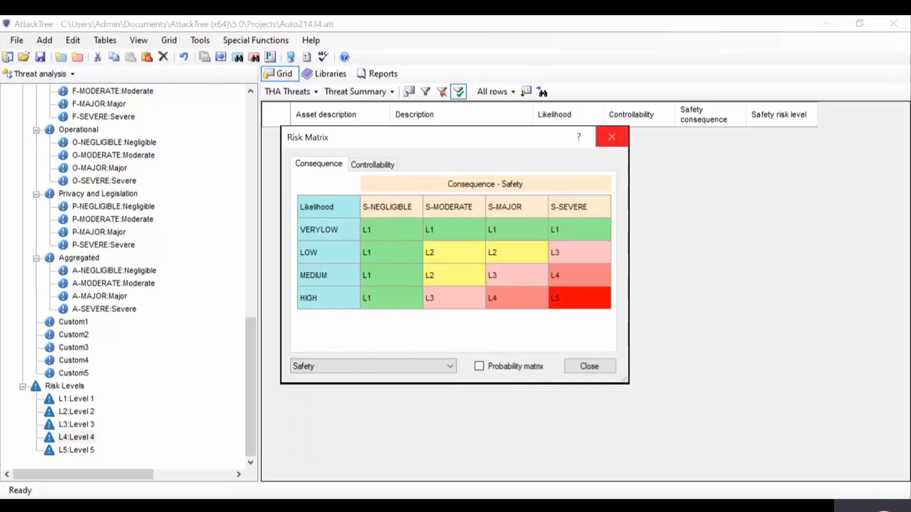
pyautogui.click(611, 137)
# Step: Select the top-level asset group 0 in the project tree to list the threats of all assets
pyautogui.moveTo(254, 346); pyautogui.dragTo(253, 98)
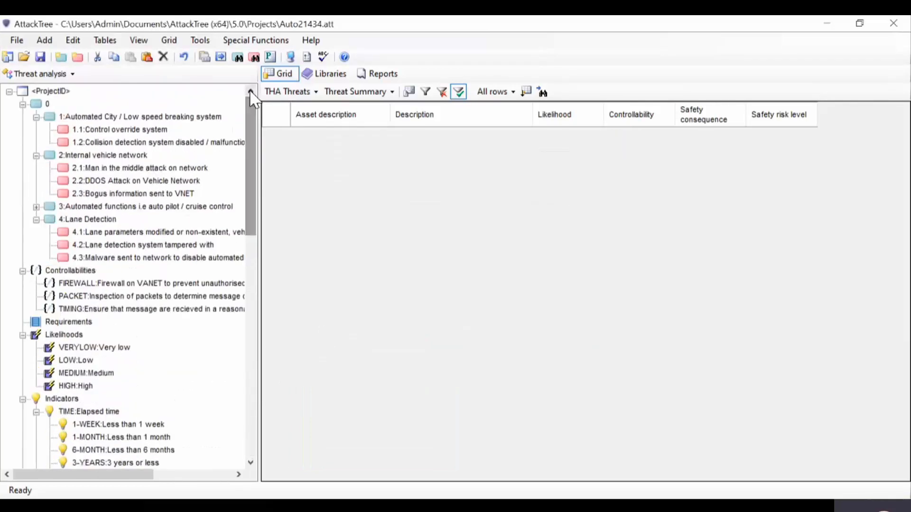
pyautogui.click(48, 106)
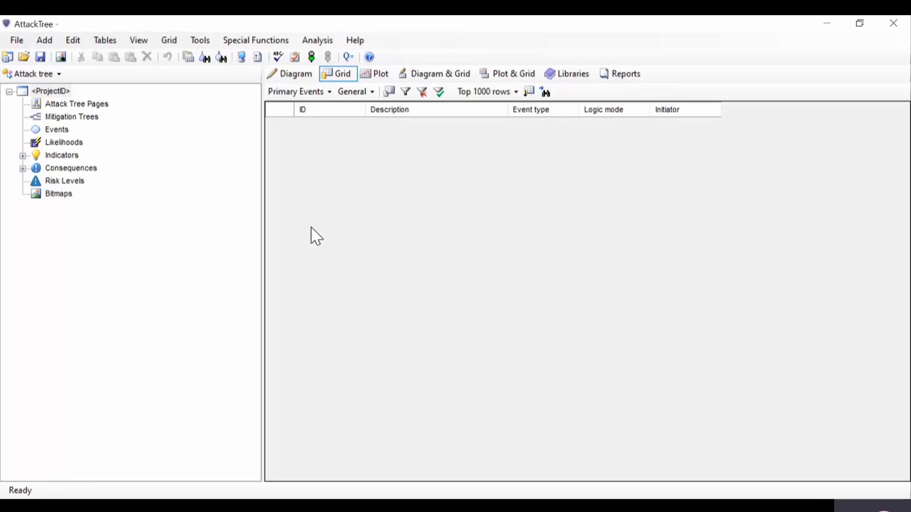
# Step: Apply the ISO 26262 threat analysis template to the empty attack tree project, accepting the reset of likelihoods, indicator options, consequences and risk levels
pyautogui.click(269, 47)
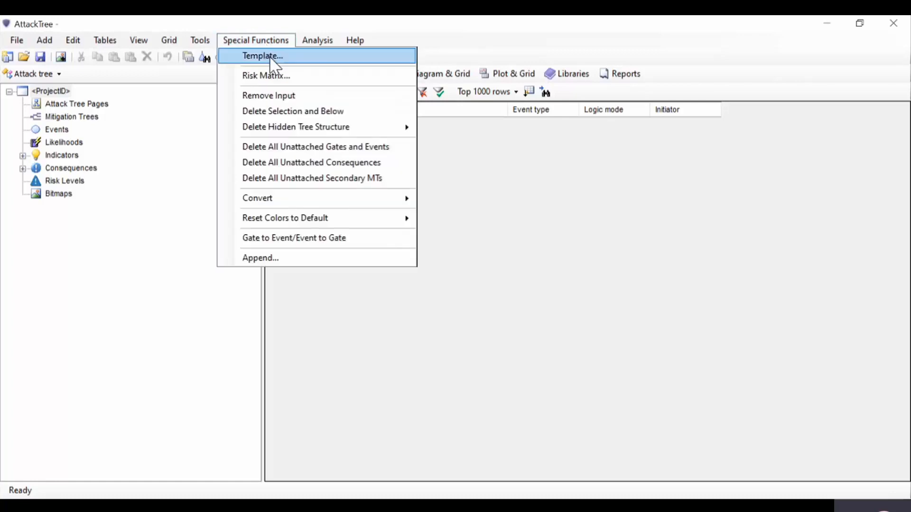
pyautogui.click(274, 59)
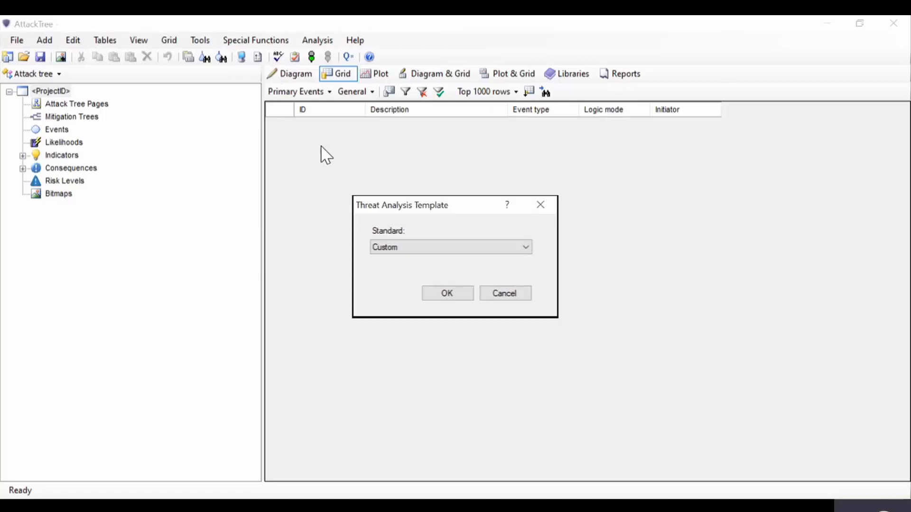
pyautogui.click(525, 247)
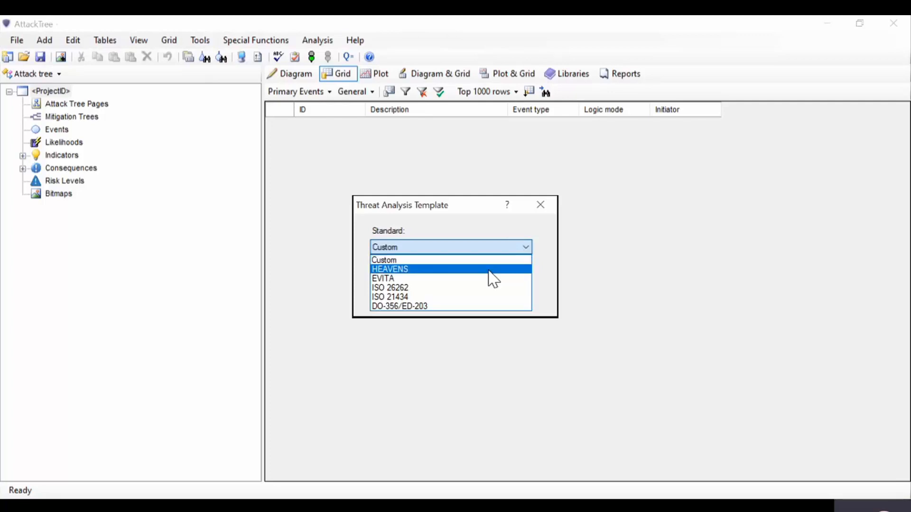
pyautogui.click(412, 288)
pyautogui.click(449, 296)
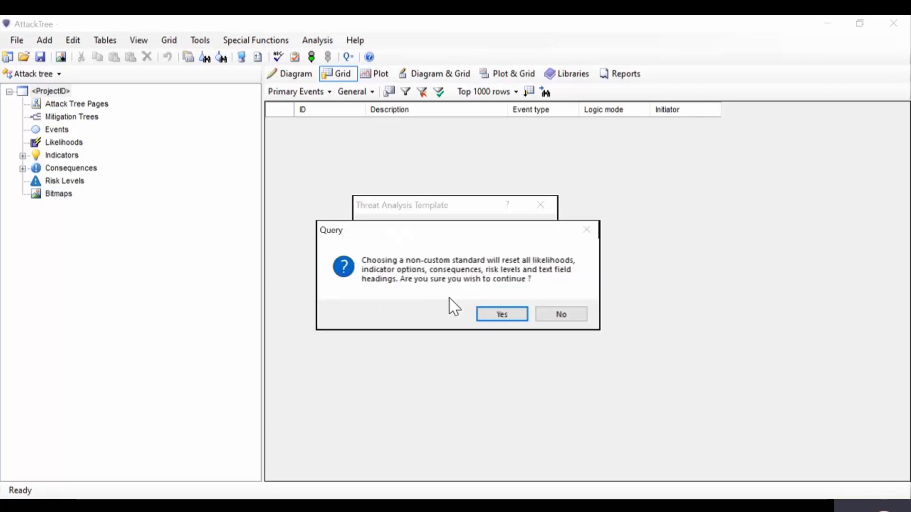
pyautogui.click(516, 315)
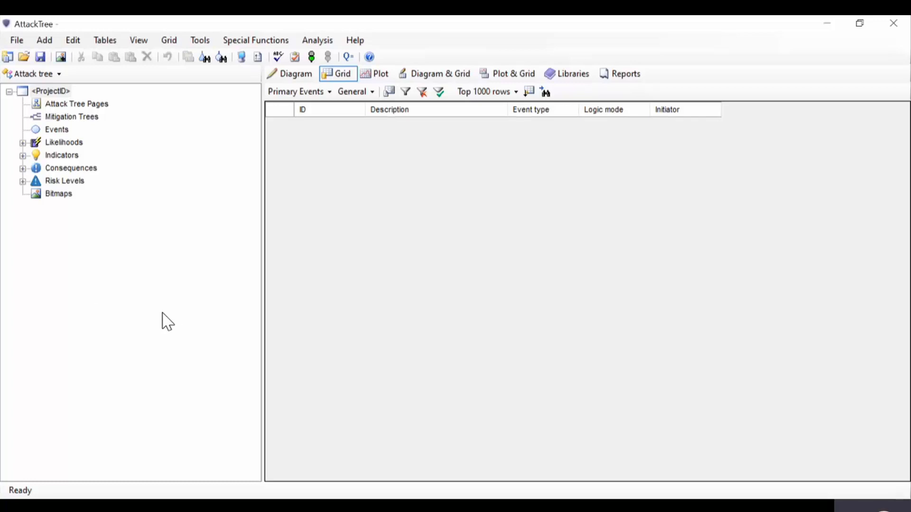
# Step: Inspect the likelihoods, indicators and consequence categories that the template defines, expanding each group in the project tree
pyautogui.click(22, 143)
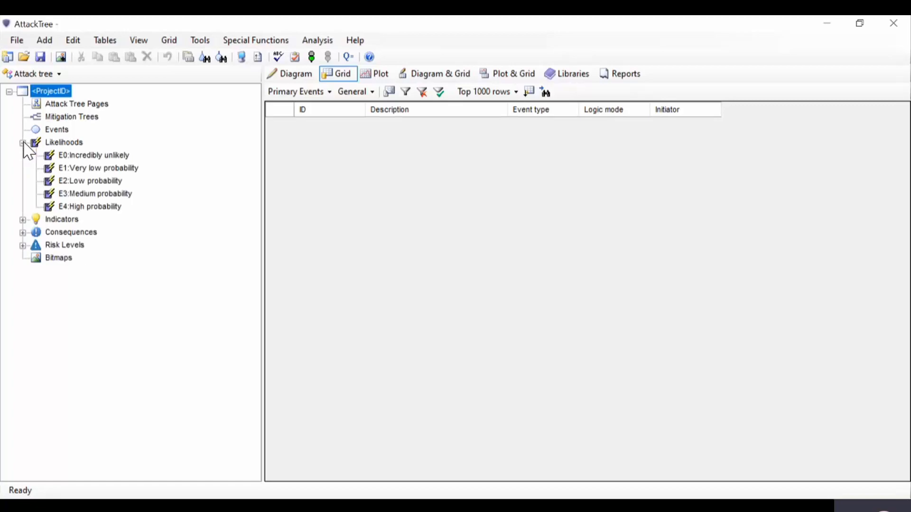
pyautogui.click(22, 143)
pyautogui.click(23, 155)
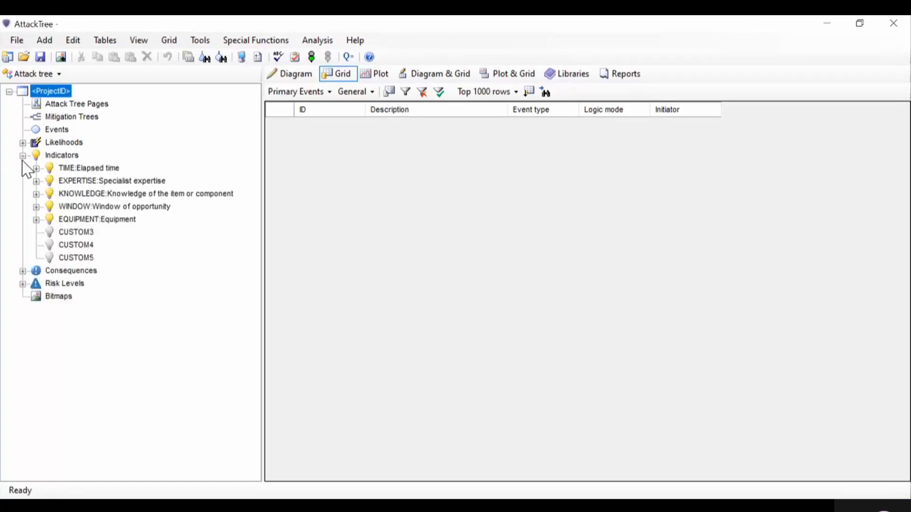
pyautogui.click(22, 156)
pyautogui.click(23, 168)
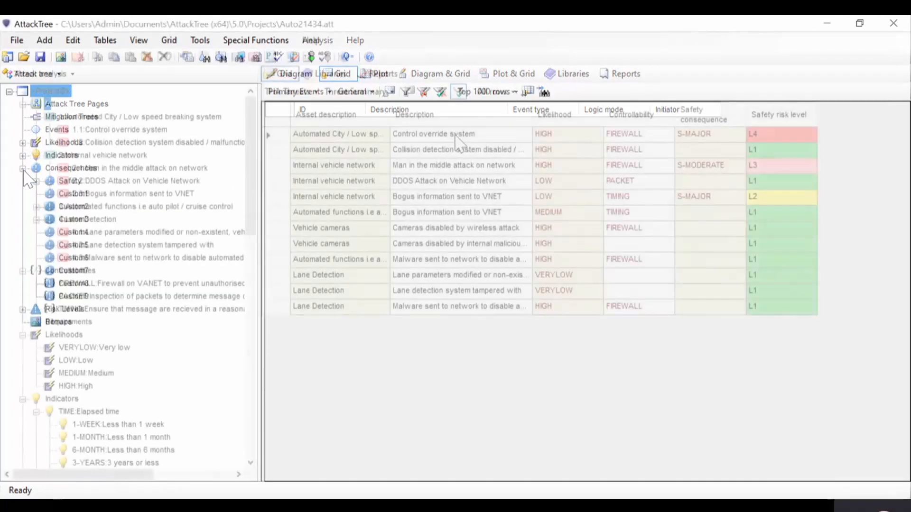
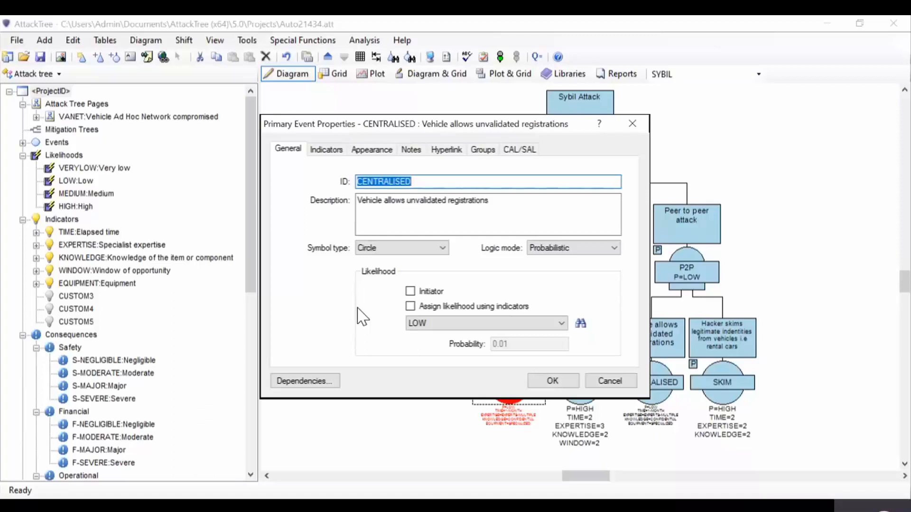
# Step: Examine the Initiator option and the indicator settings of the CENTRALISED event, and close its properties without keeping changes
pyautogui.click(411, 291)
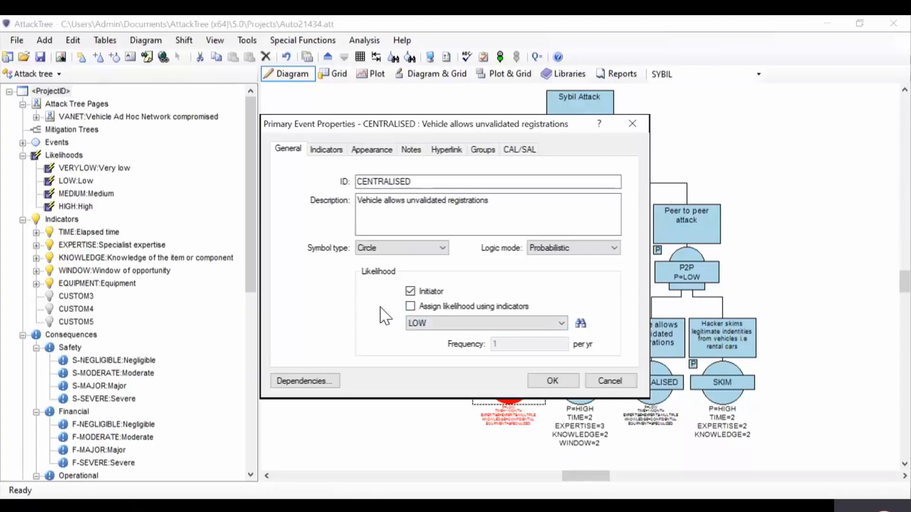
pyautogui.click(410, 292)
pyautogui.click(327, 151)
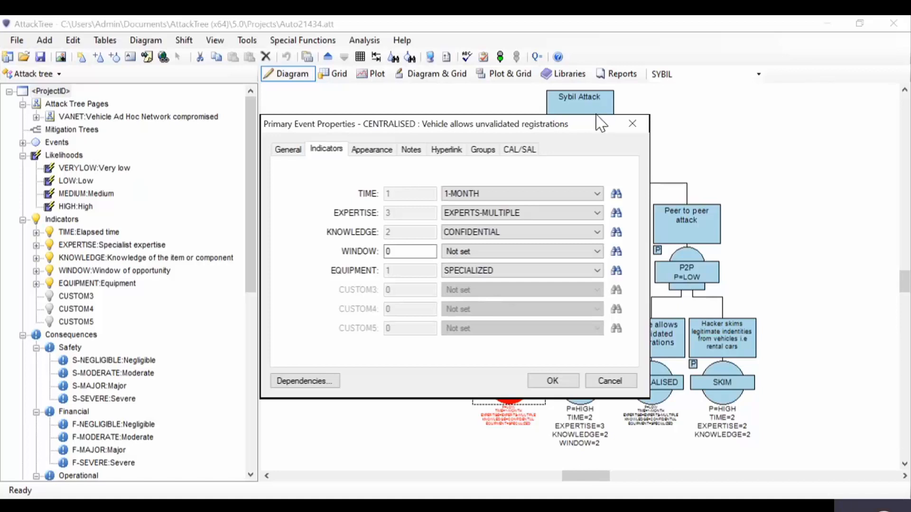
pyautogui.click(631, 123)
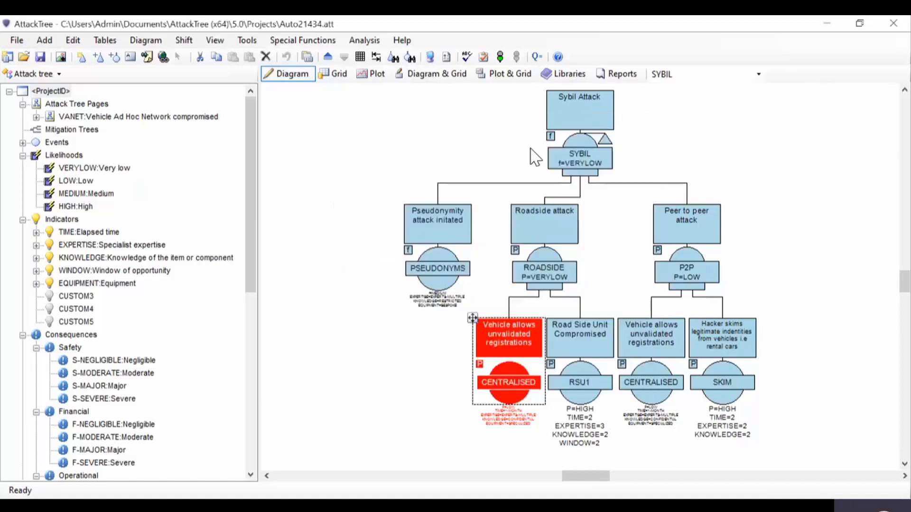
# Step: Return to the parent VANET page of the attack tree and run the analysis
pyautogui.click(328, 57)
pyautogui.click(504, 57)
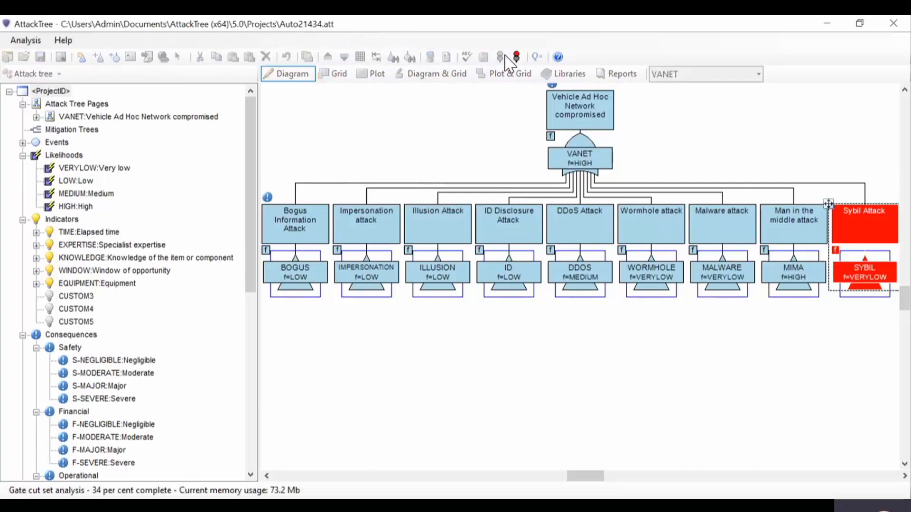
pyautogui.click(481, 315)
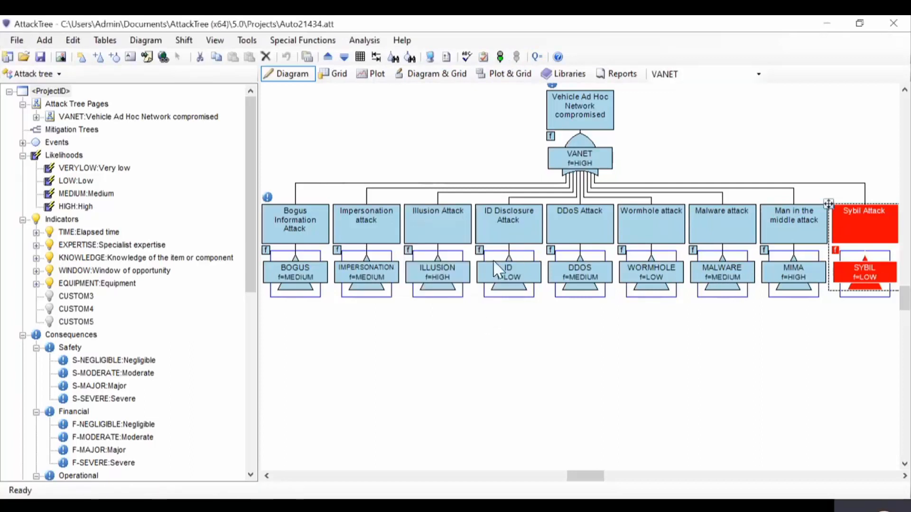
# Step: Review the VANET gate's summary results and its minimal cut sets with their indicator values in the results summary, and close it
pyautogui.click(538, 57)
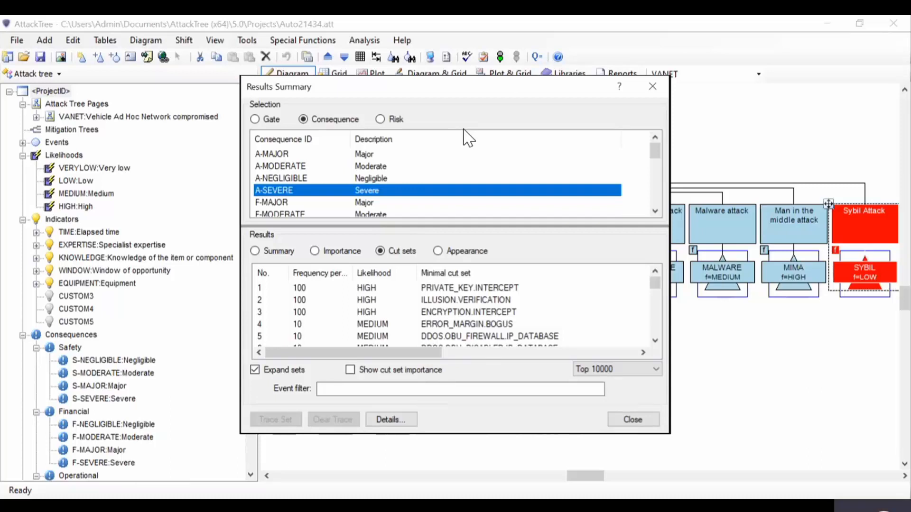
pyautogui.click(255, 119)
pyautogui.click(255, 251)
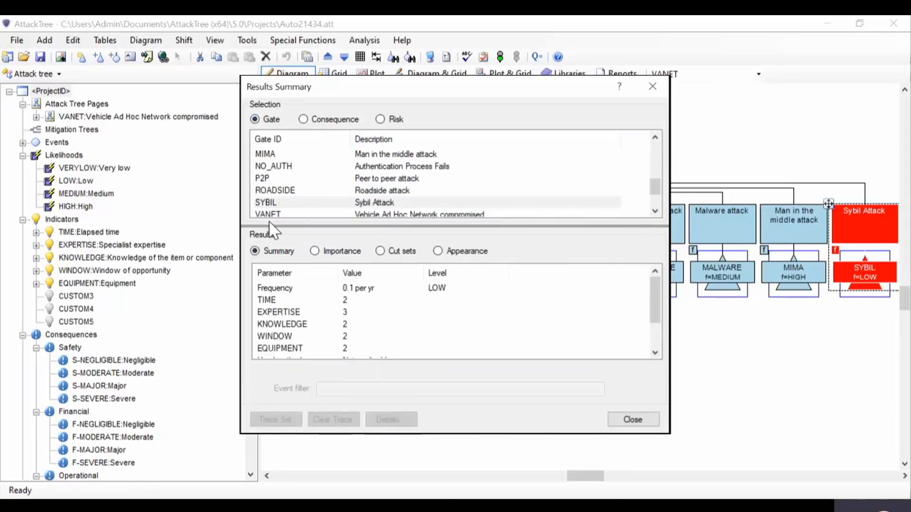
pyautogui.click(280, 214)
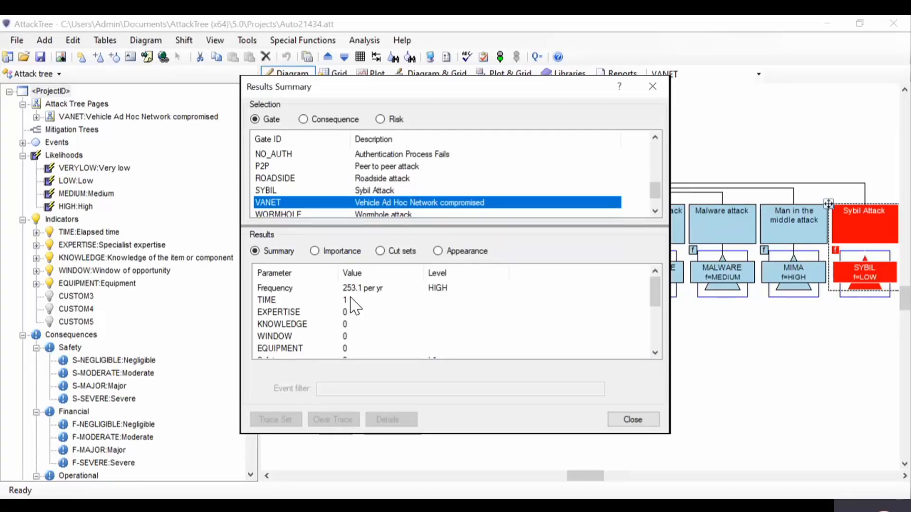
pyautogui.click(381, 252)
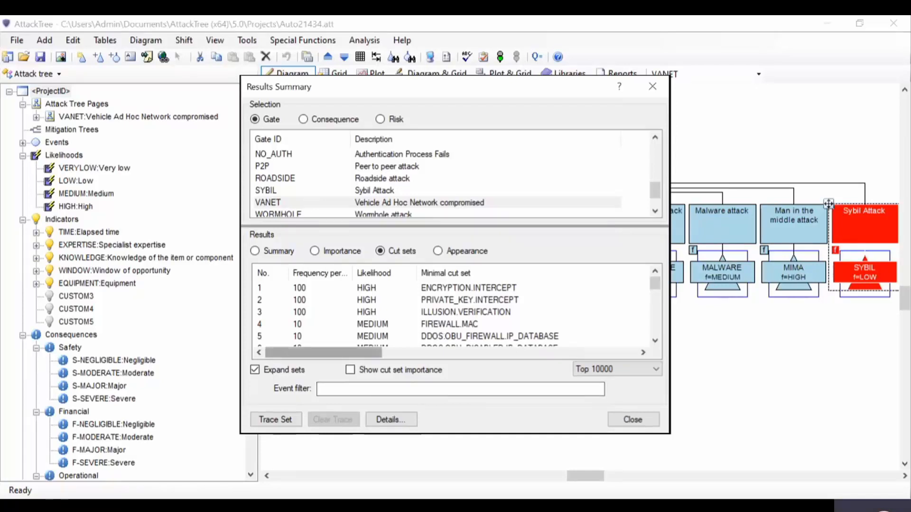
pyautogui.moveTo(324, 353); pyautogui.dragTo(430, 353)
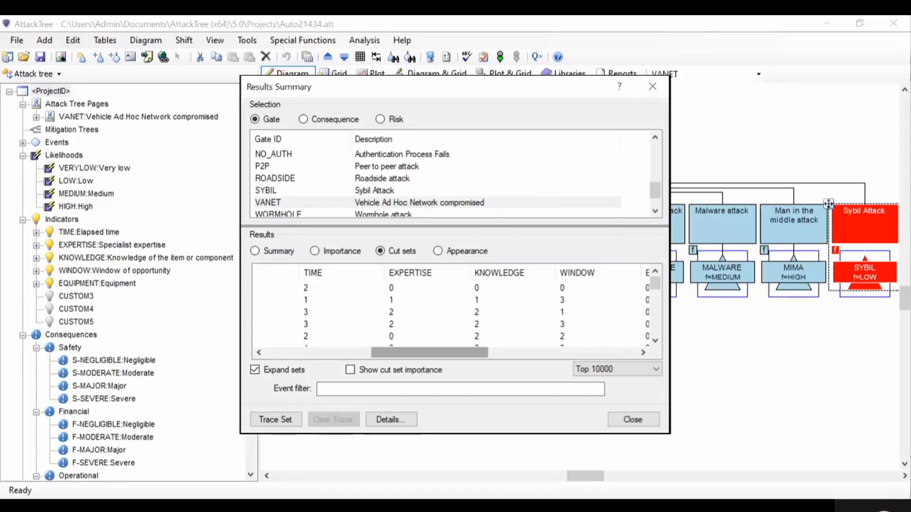
pyautogui.click(652, 86)
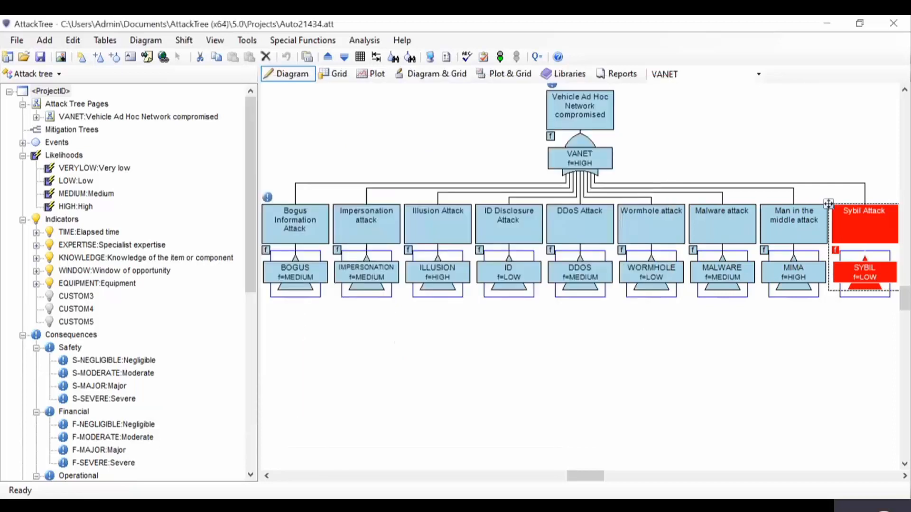
# Step: Inspect the consequences and attack vector assigned to the top VANET gate, and close its properties
pyautogui.doubleClick(573, 149)
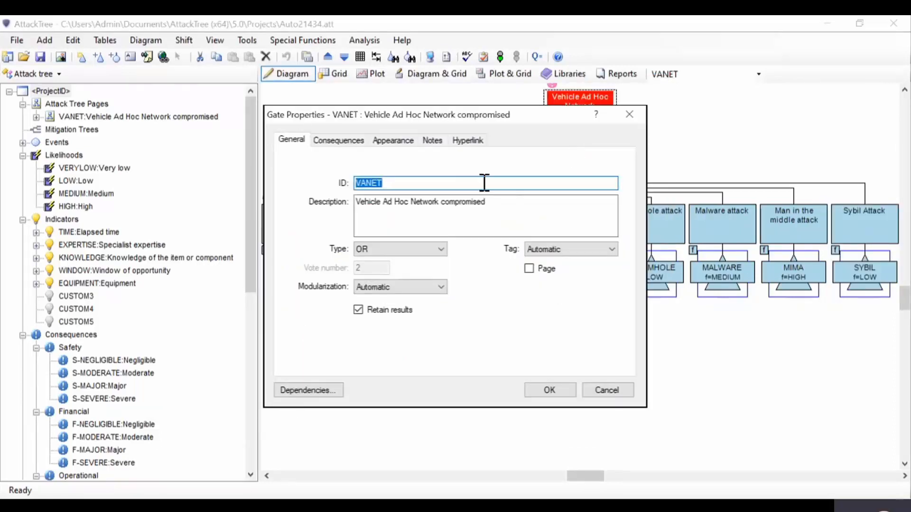
pyautogui.click(346, 142)
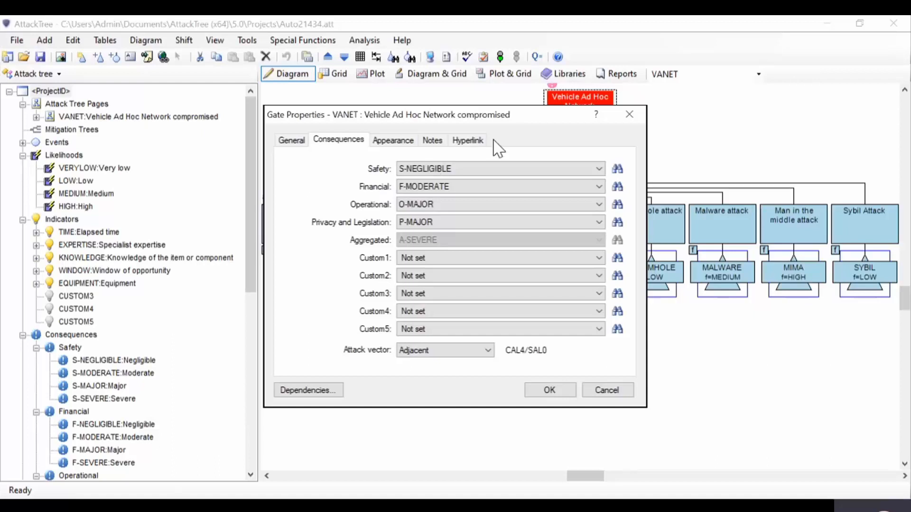
pyautogui.click(630, 115)
# Step: Review the cut sets for the A-SEVERE consequence and for the Safety risk category in the results summary, and close it
pyautogui.click(537, 57)
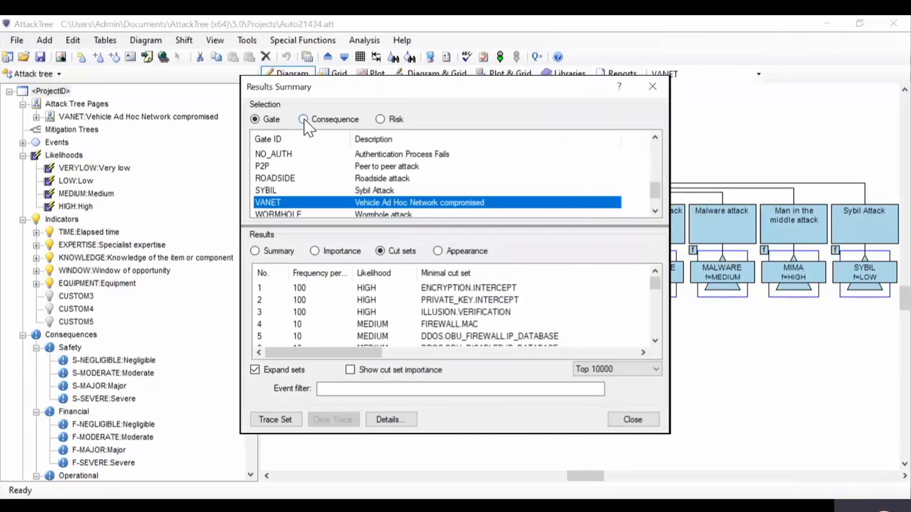
pyautogui.click(304, 120)
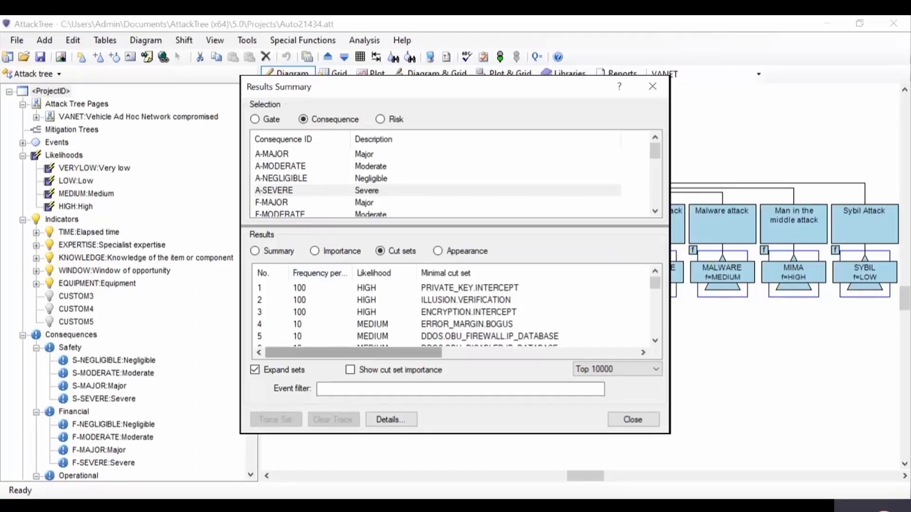
pyautogui.moveTo(354, 353); pyautogui.dragTo(503, 353)
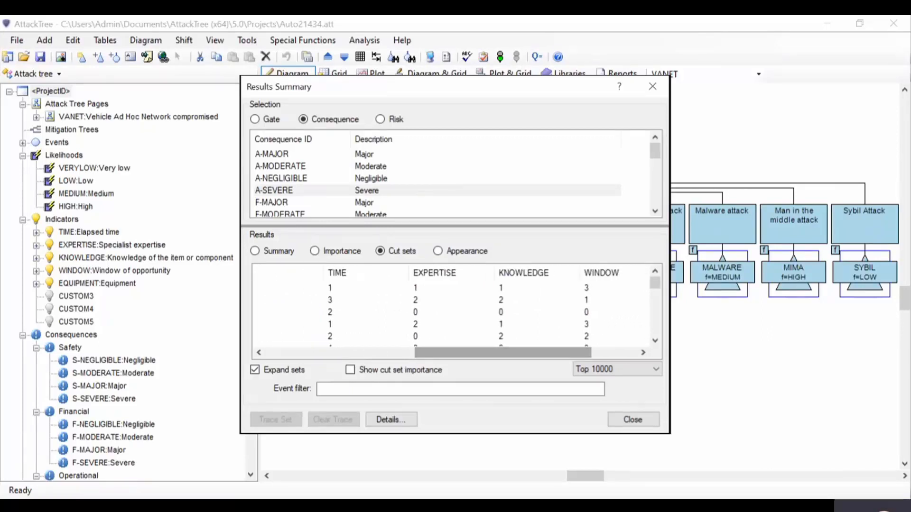
pyautogui.click(379, 122)
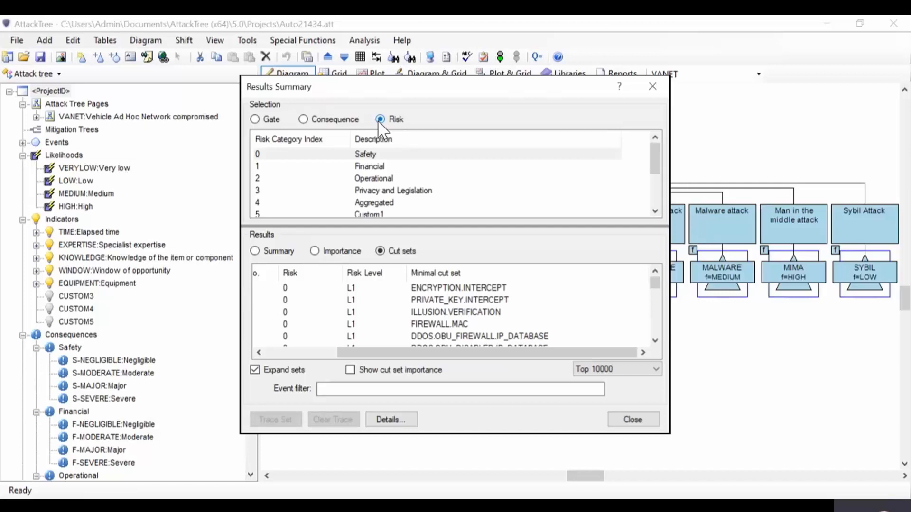
pyautogui.click(652, 86)
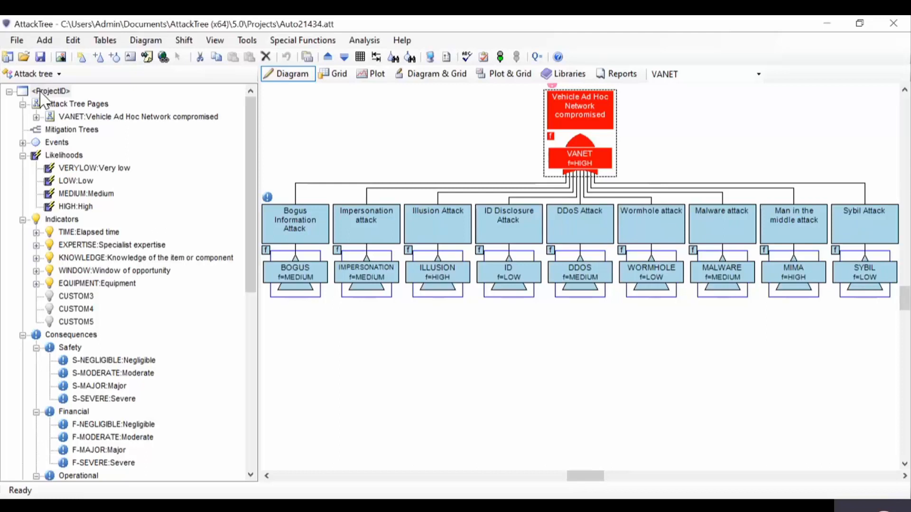
# Step: Open the NetworkAccess project without saving the current project's changes, and fit its whole attack tree in the diagram
pyautogui.click(17, 41)
pyautogui.click(40, 71)
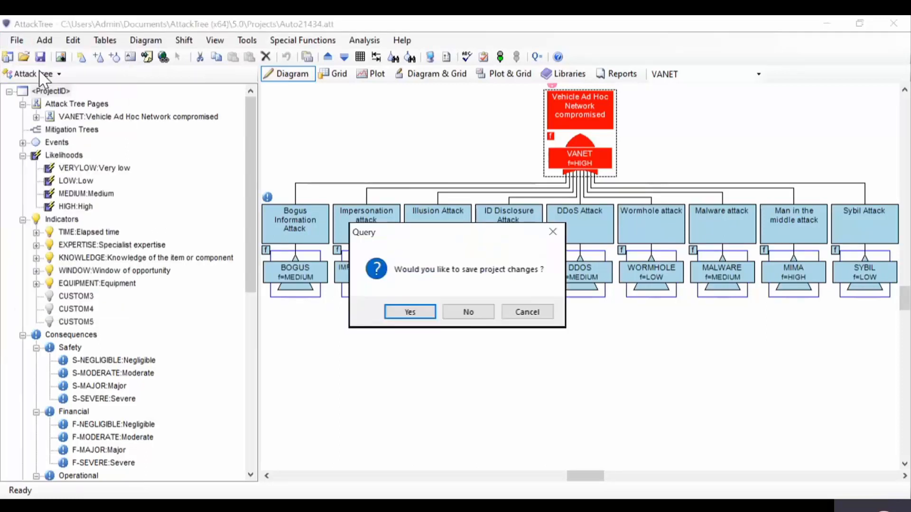
pyautogui.click(458, 312)
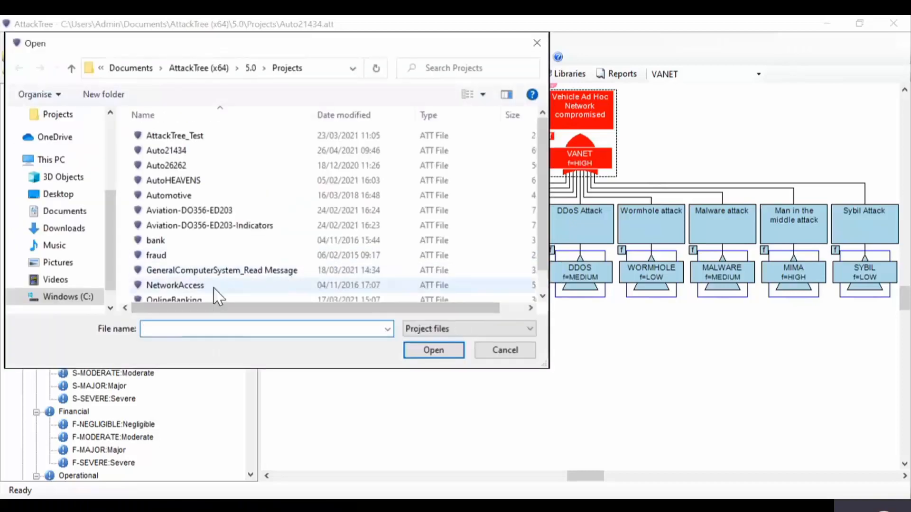
pyautogui.doubleClick(190, 286)
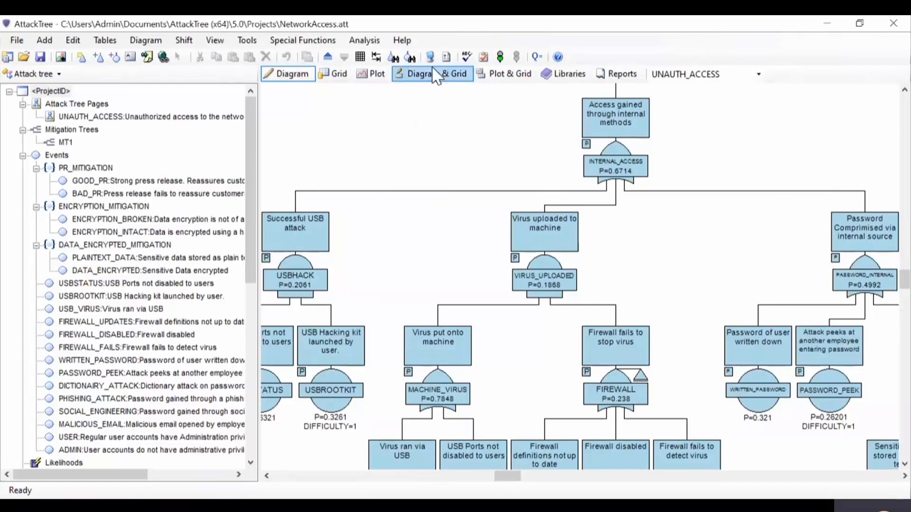
pyautogui.click(376, 57)
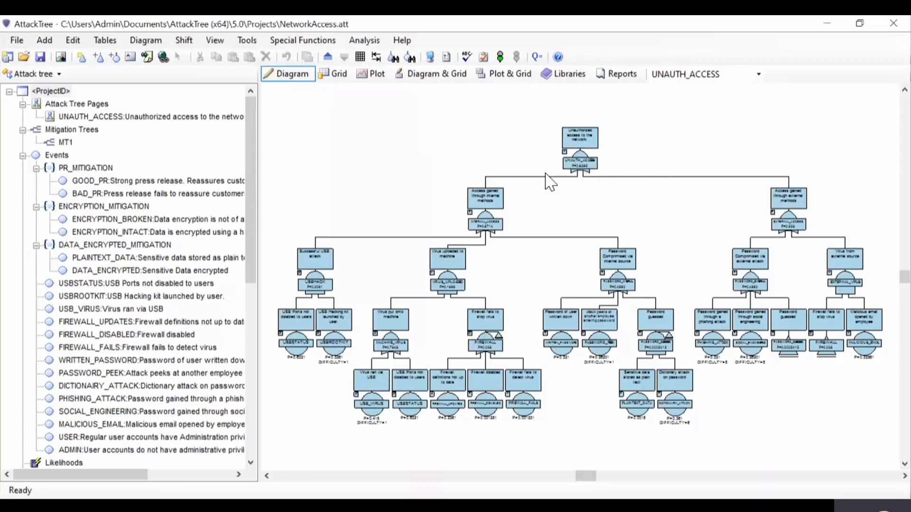
# Step: Switch from the attack tree to mitigation tree MT1 and run the analysis
pyautogui.click(59, 74)
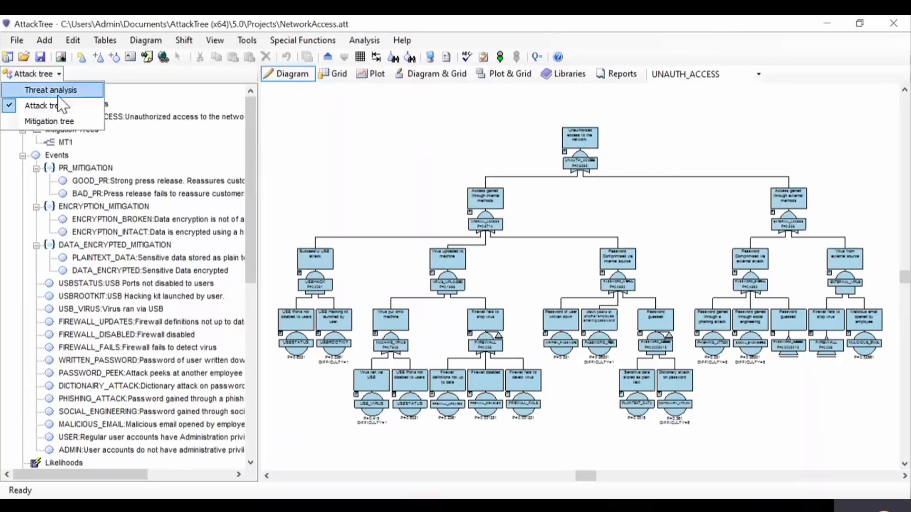
pyautogui.click(56, 122)
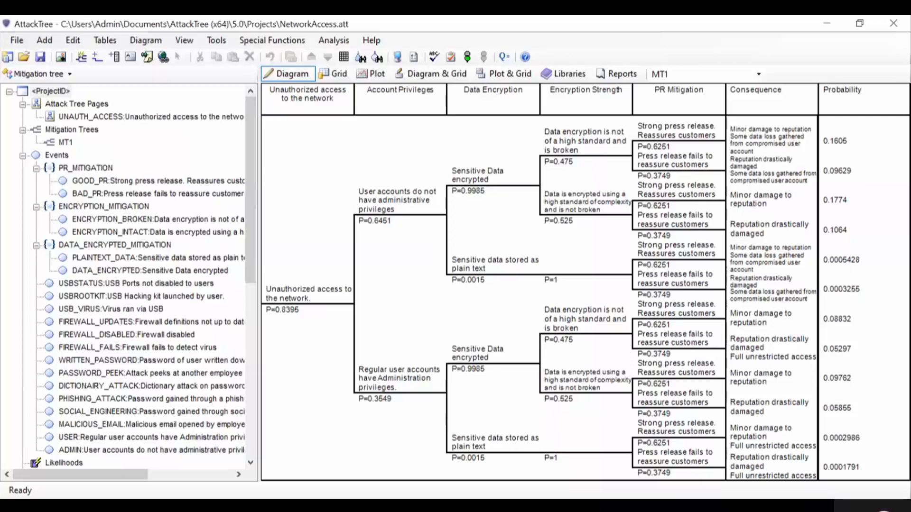
pyautogui.click(470, 57)
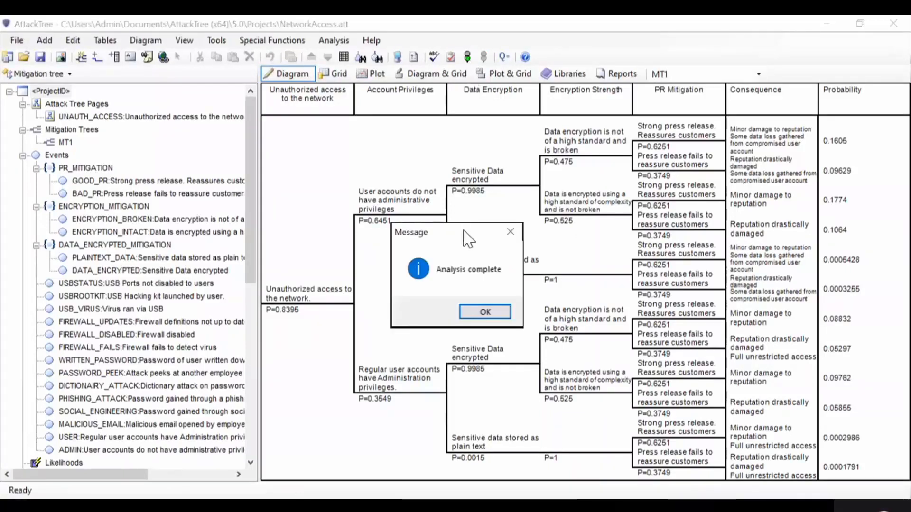
pyautogui.click(482, 311)
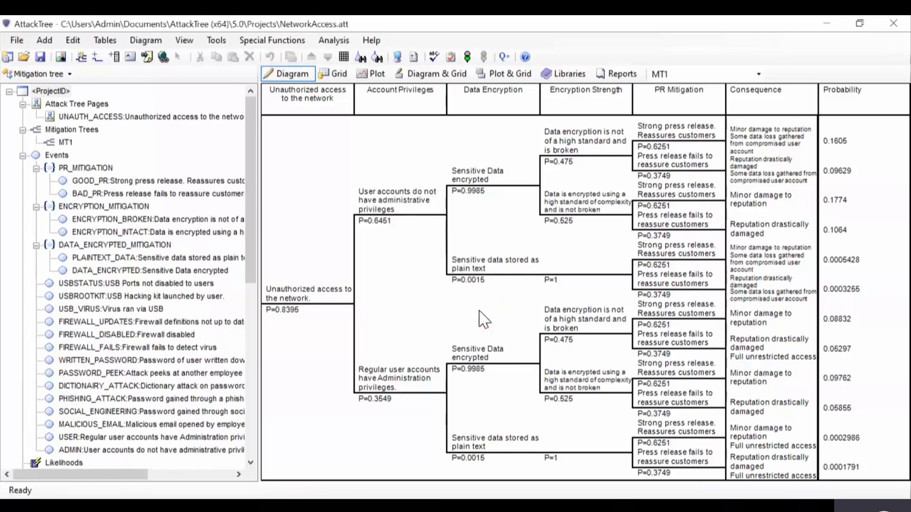
# Step: Review the DATA_LOSS consequence's summary and cut sets and the Reputation risk's cut sets in the results summary, and close it
pyautogui.click(504, 57)
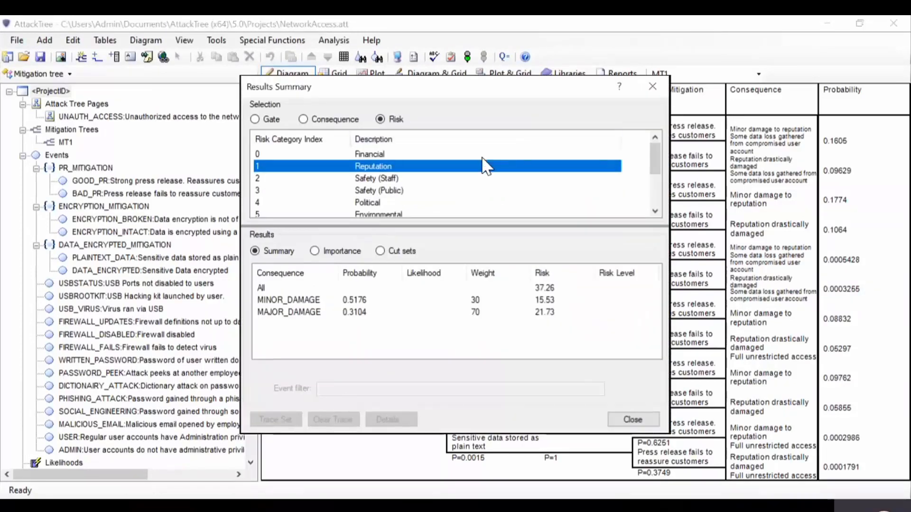
pyautogui.click(322, 120)
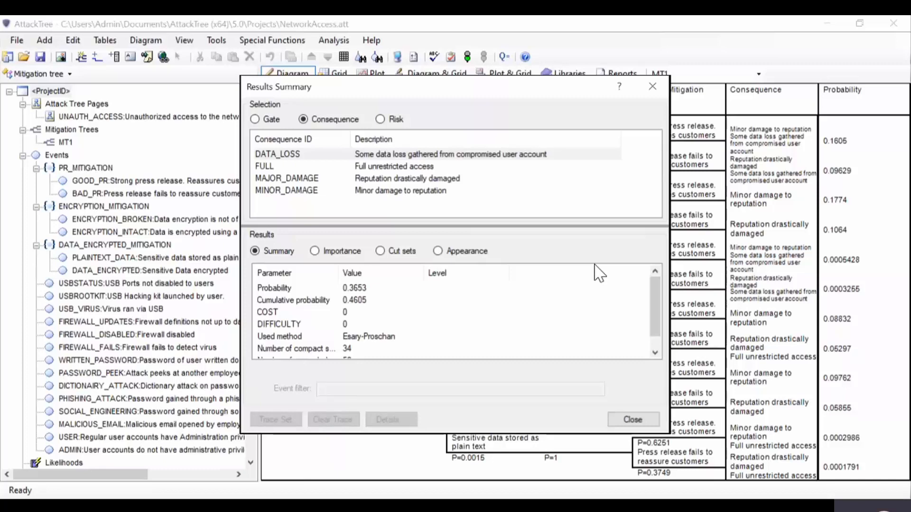
pyautogui.click(381, 252)
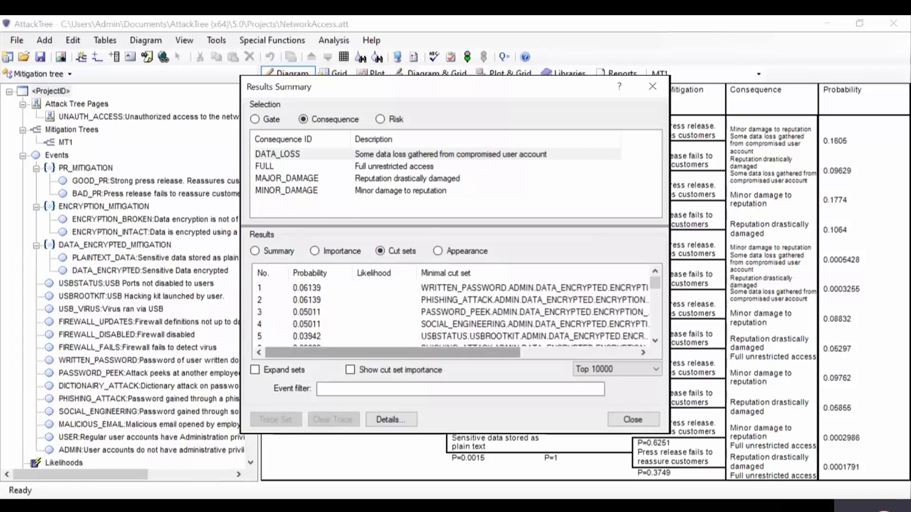
pyautogui.moveTo(394, 352); pyautogui.dragTo(510, 352)
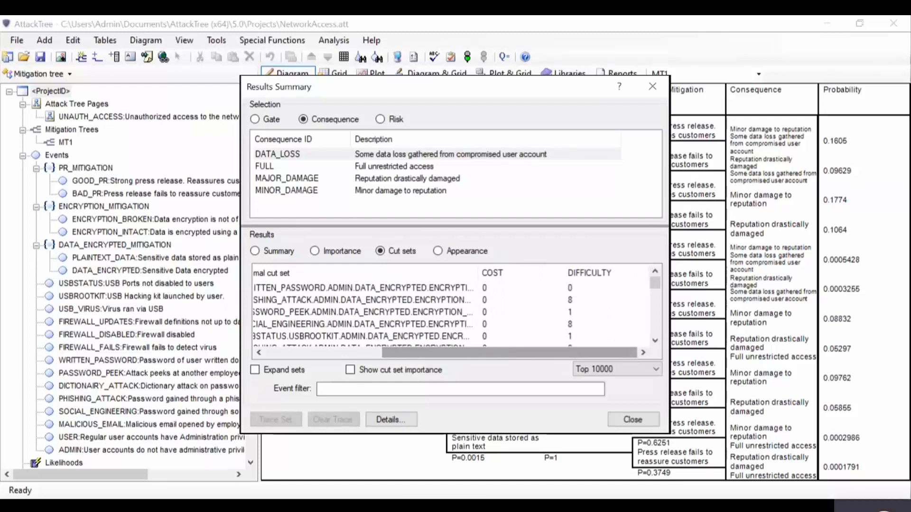
pyautogui.click(380, 120)
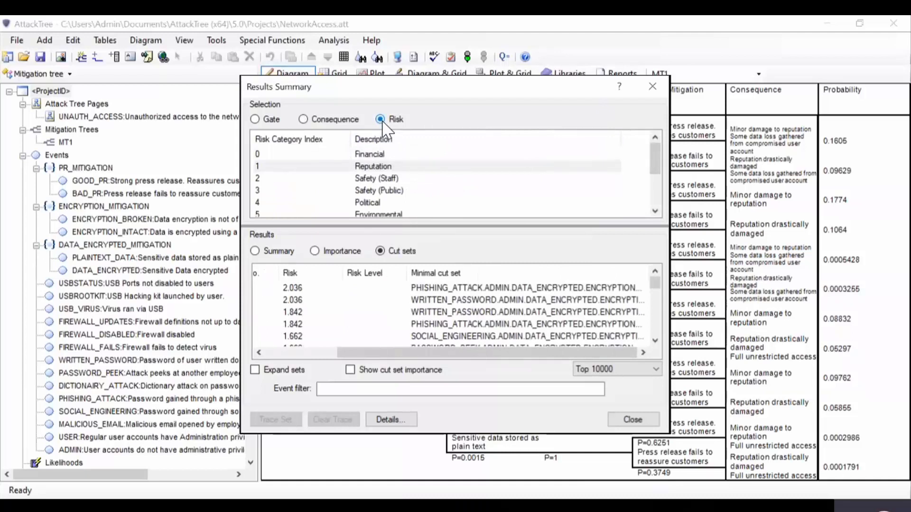
pyautogui.moveTo(487, 352); pyautogui.dragTo(436, 352)
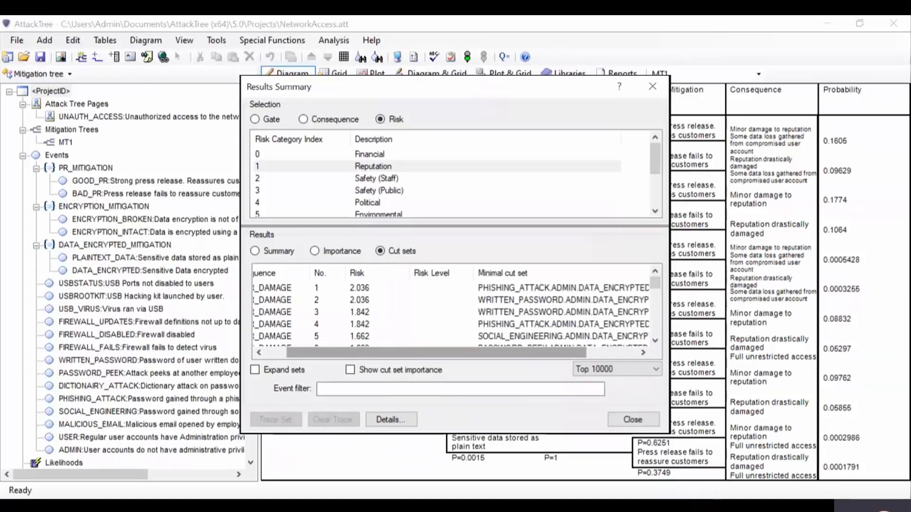
pyautogui.moveTo(436, 353); pyautogui.dragTo(448, 353)
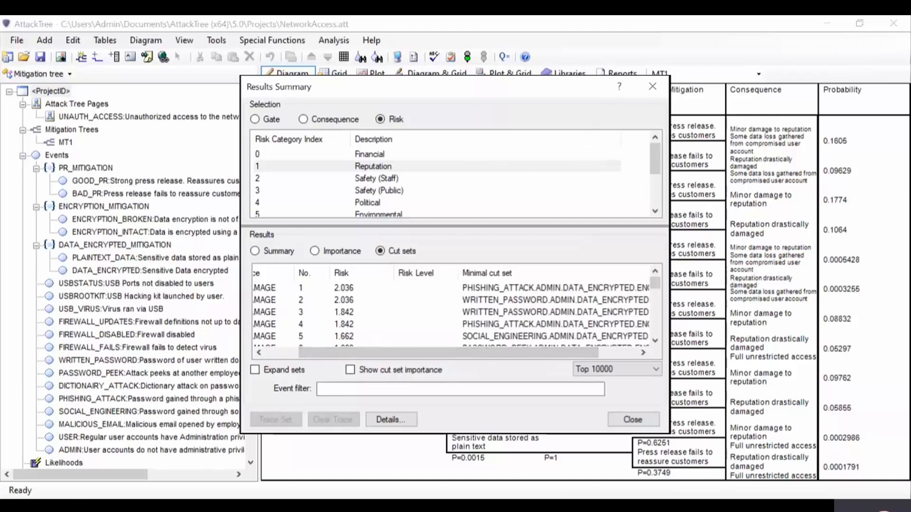
pyautogui.click(652, 86)
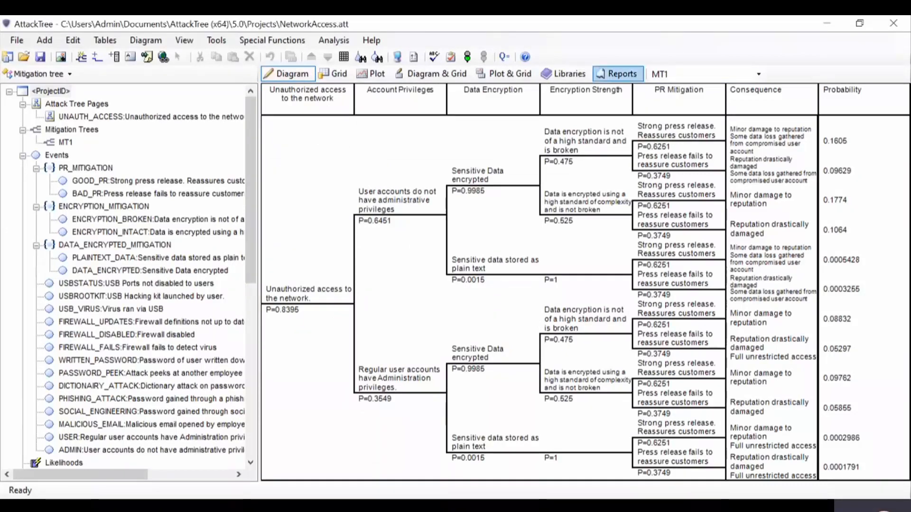
# Step: Open the Attack Tree Diagrams report from the Diagrams reports folder and view the attack tree on its page
pyautogui.click(618, 73)
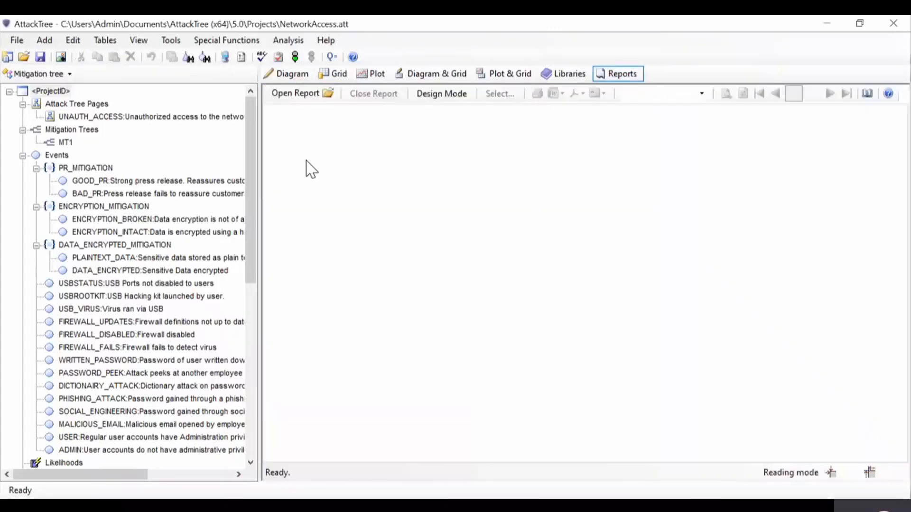
pyautogui.click(306, 105)
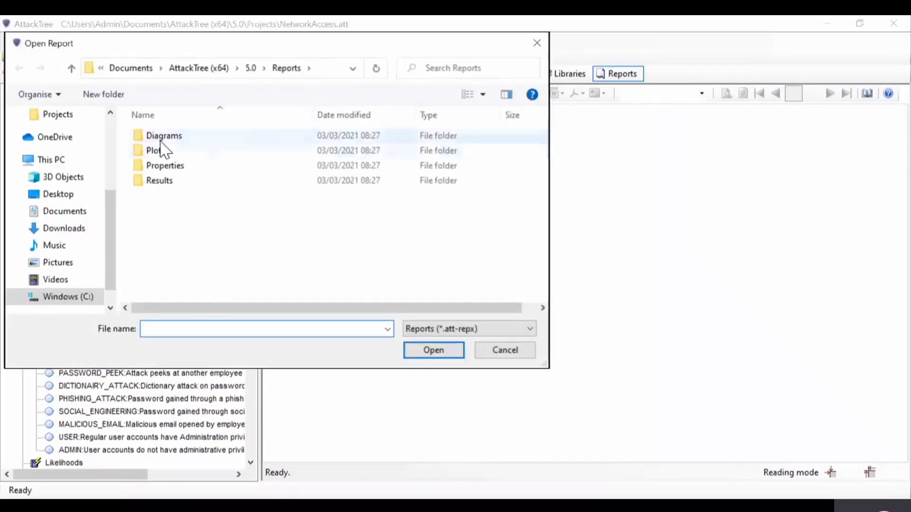
pyautogui.doubleClick(161, 137)
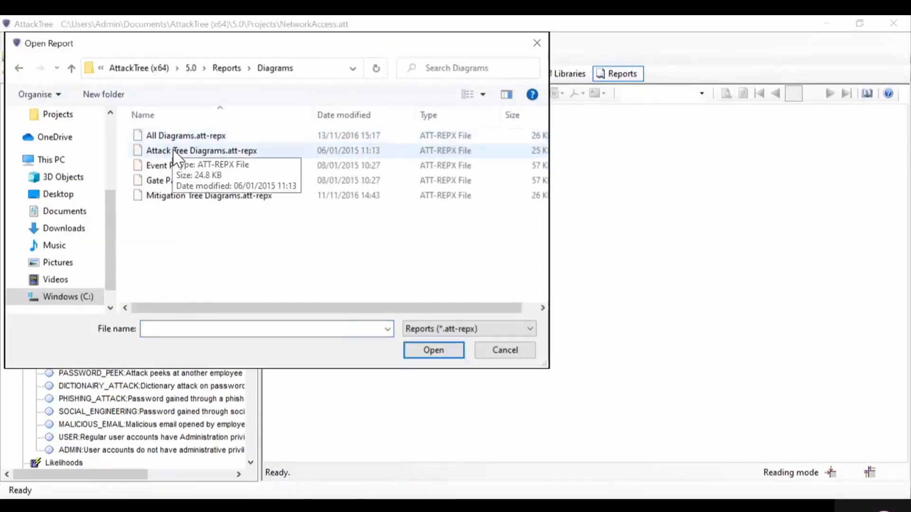
pyautogui.click(174, 151)
pyautogui.doubleClick(173, 151)
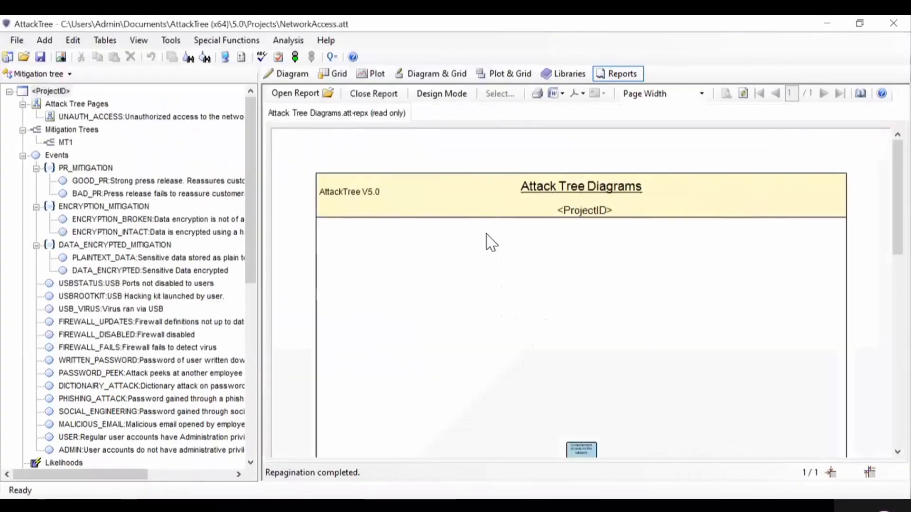
pyautogui.moveTo(898, 197); pyautogui.dragTo(898, 296)
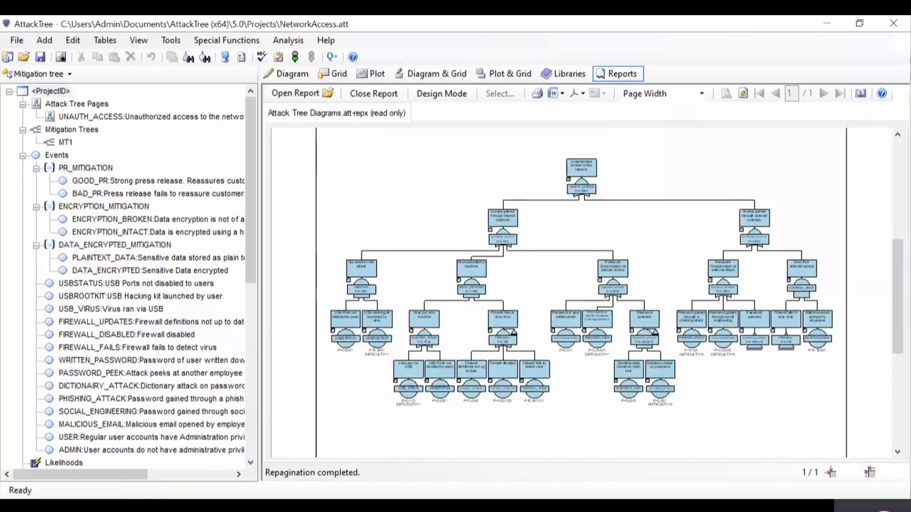
# Step: Open the Gate Summary Results report from the Results reports folder
pyautogui.click(317, 93)
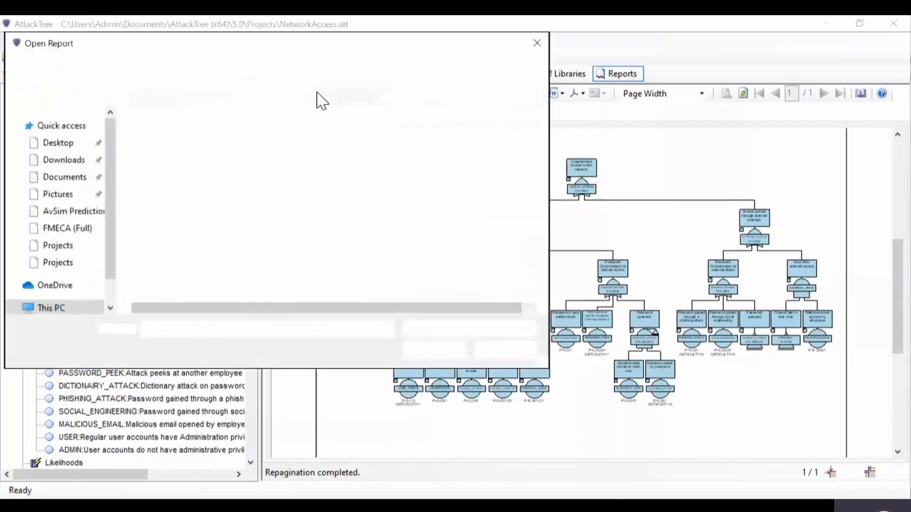
pyautogui.click(232, 67)
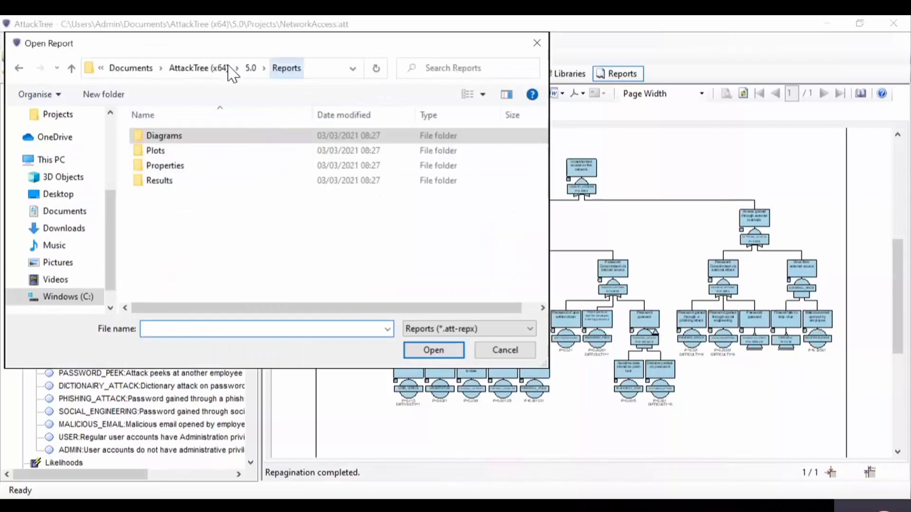
pyautogui.doubleClick(164, 182)
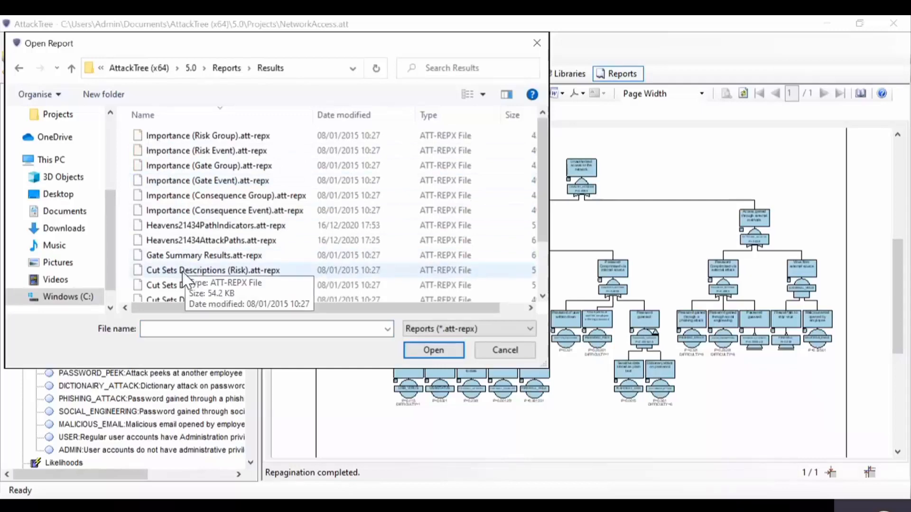
pyautogui.click(191, 259)
pyautogui.doubleClick(193, 259)
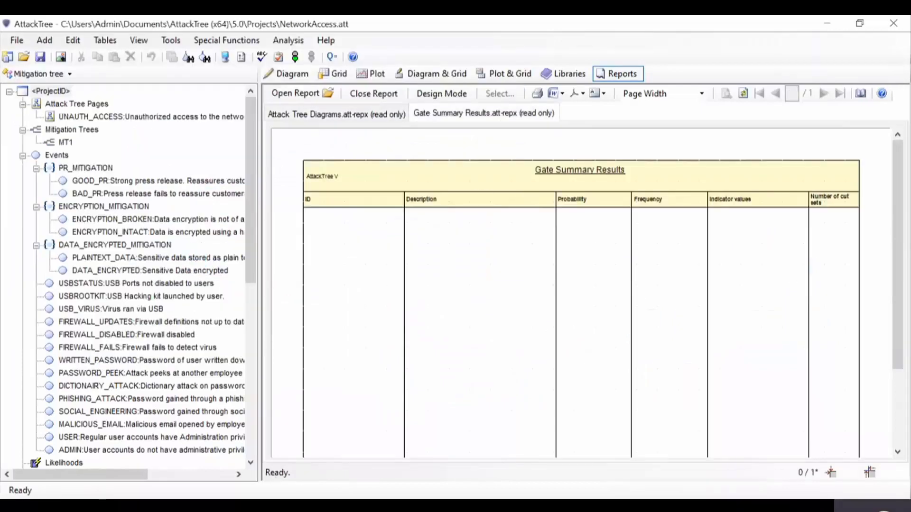
# Step: Look over the export options for the Gate Summary Results report, including the CSV, tab-delimited and RTF table data formats
pyautogui.click(599, 94)
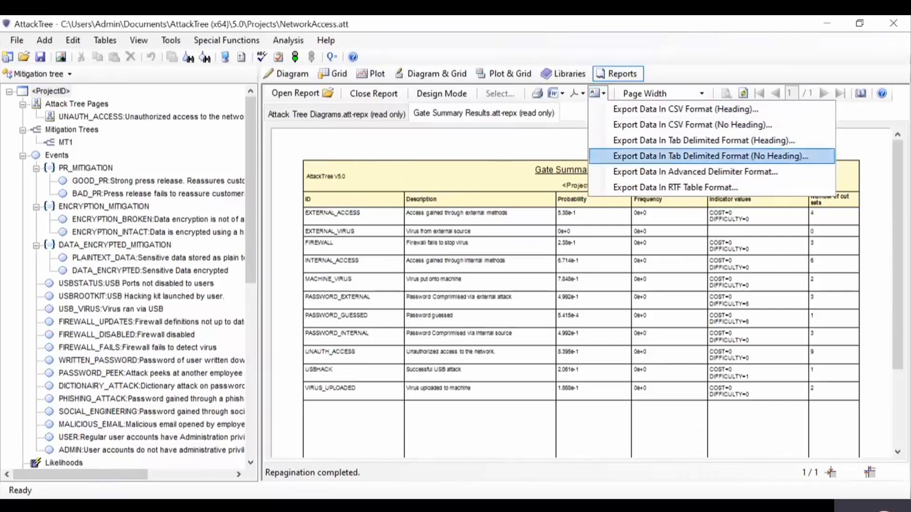
pyautogui.click(587, 85)
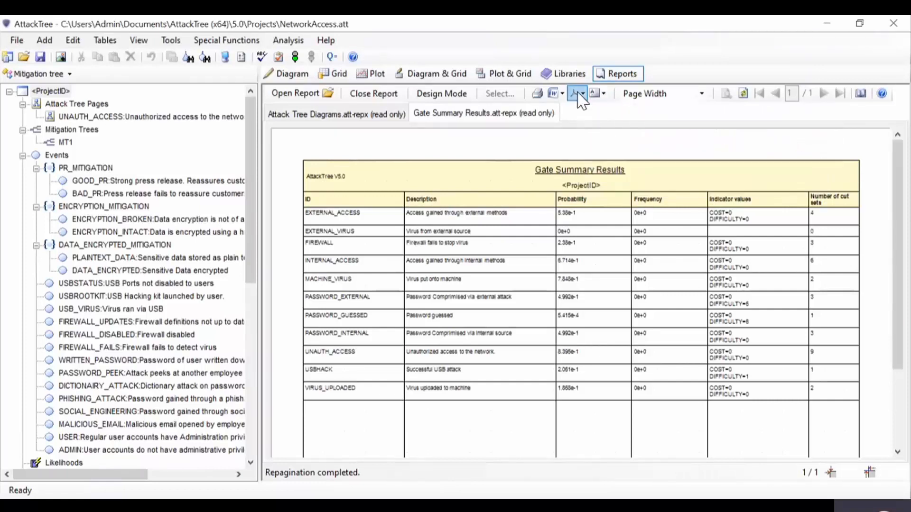
pyautogui.click(581, 94)
pyautogui.click(582, 95)
# Step: Show the project-level file commands, including import and export
pyautogui.click(16, 40)
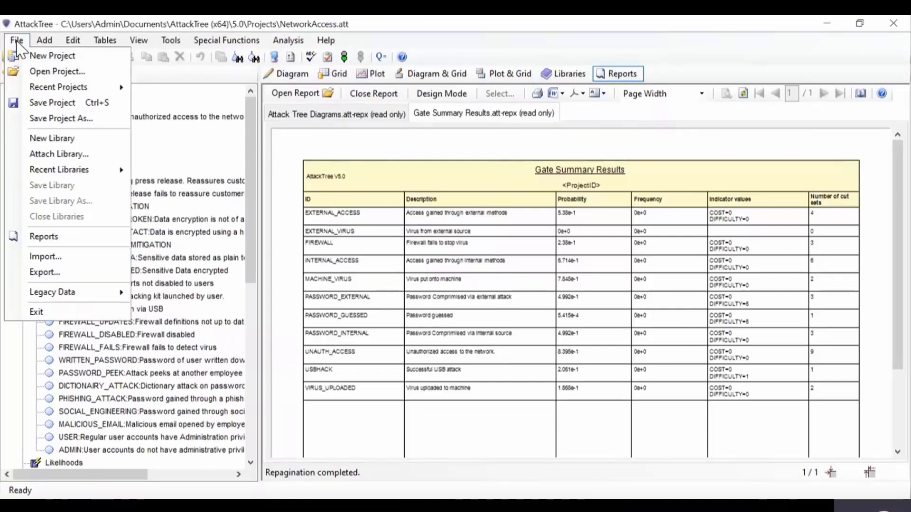